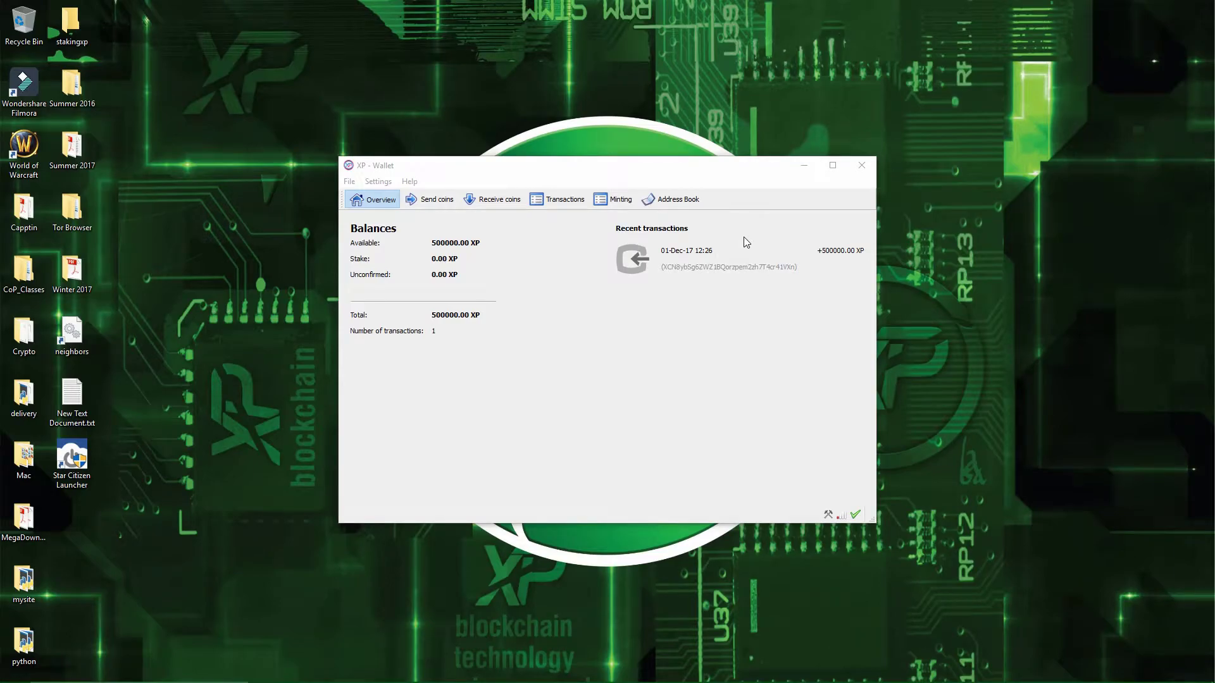
# - In Encrypt Wallet under Settings > Wallet security, enter a new passphrase twice and submit it
pyautogui.click(717, 314)
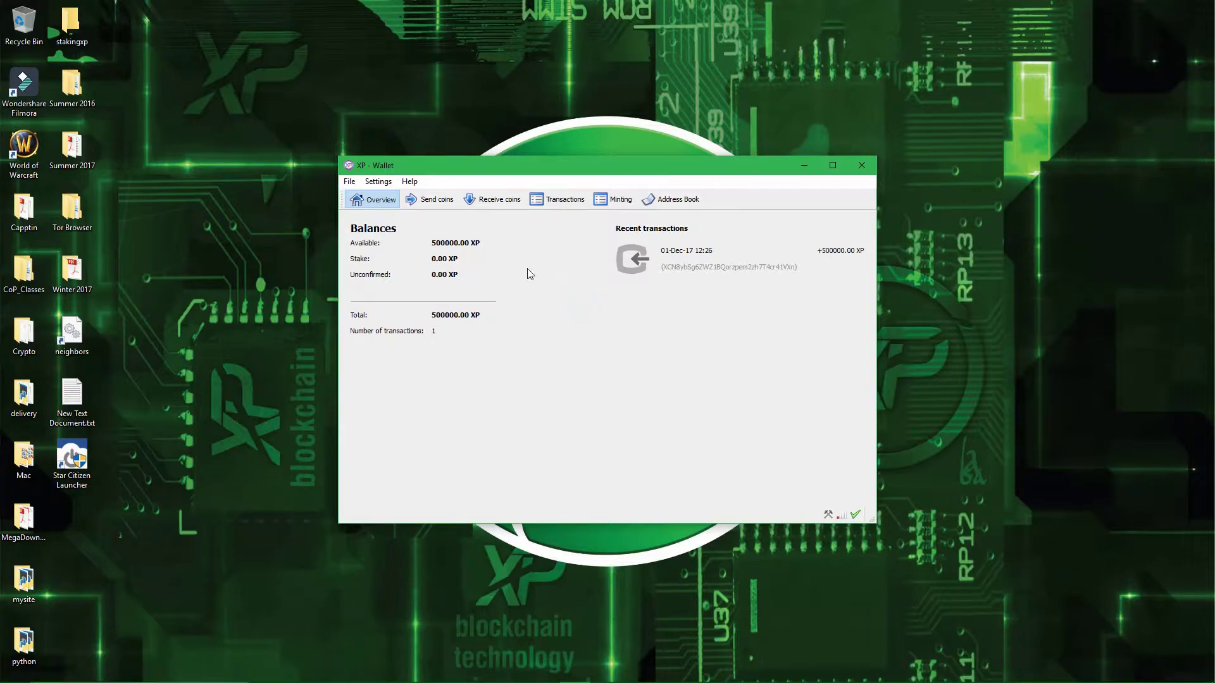
pyautogui.click(380, 182)
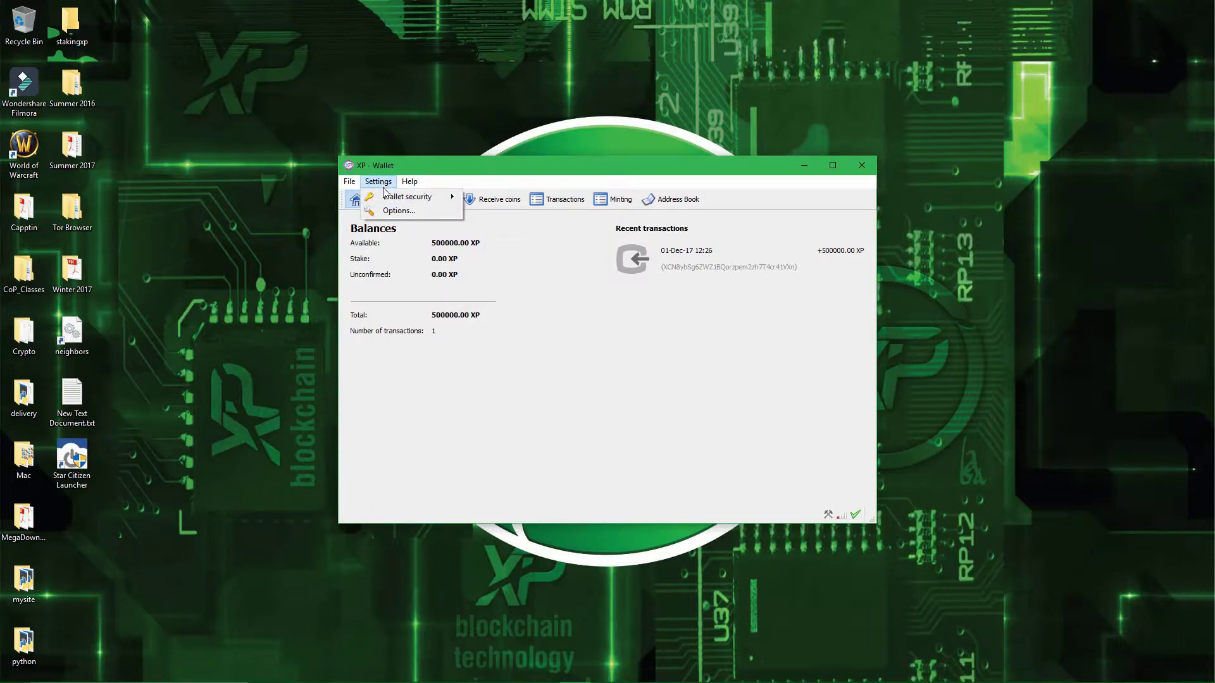
pyautogui.moveTo(443, 198)
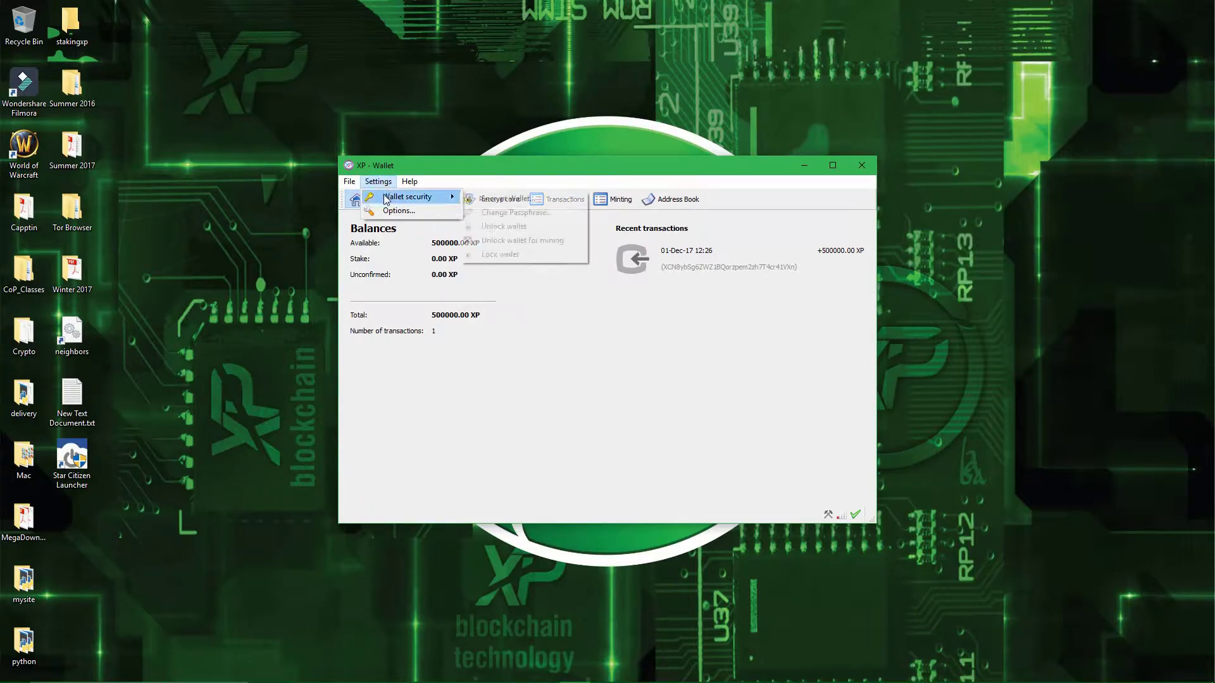
pyautogui.click(498, 201)
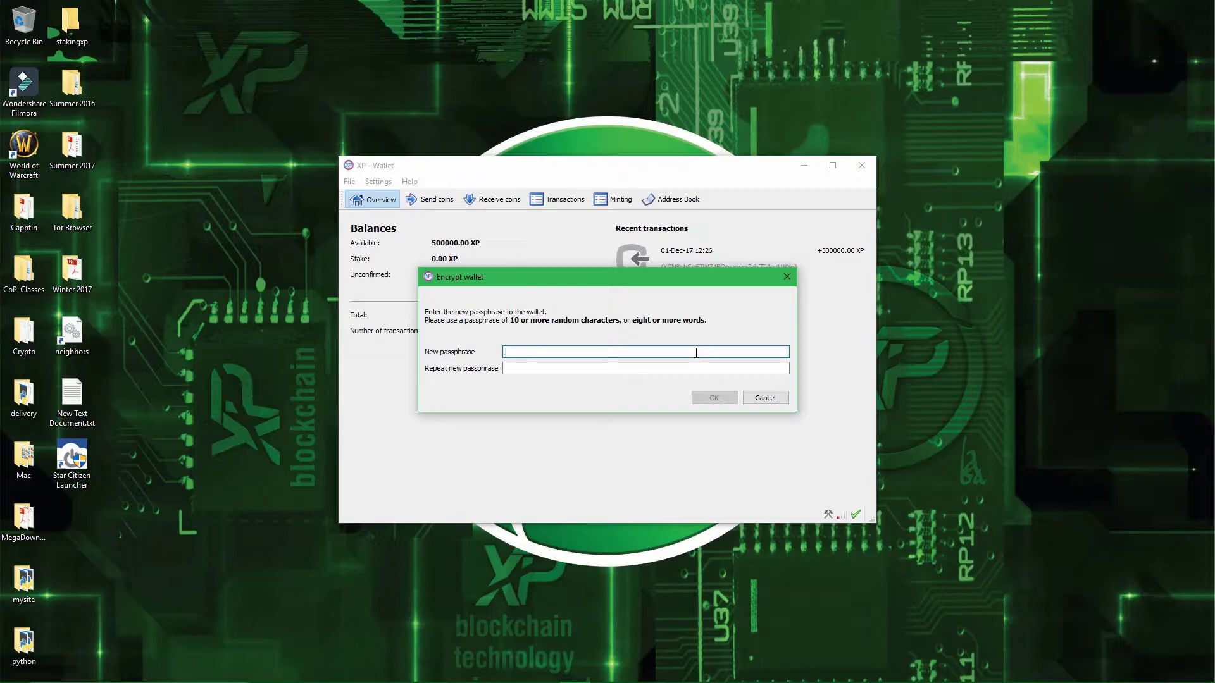
pyautogui.write('•••')
pyautogui.press('Tab')
pyautogui.write('•••')
pyautogui.click(708, 398)
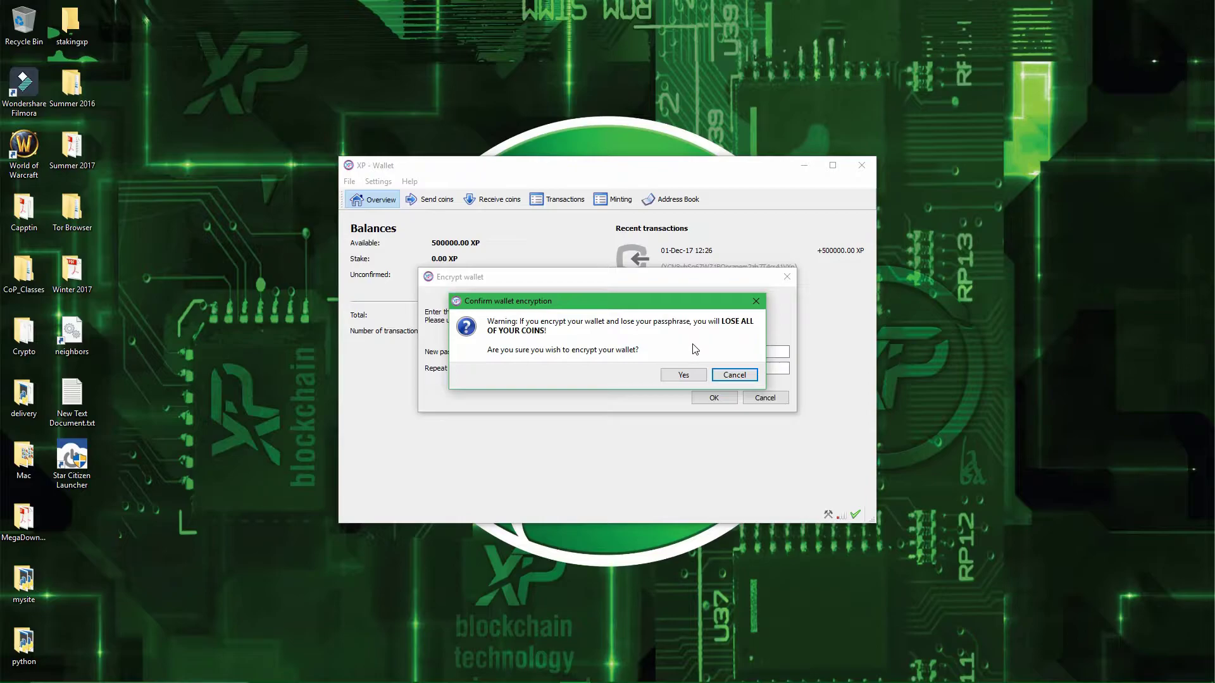
# - Confirm the encryption and check that the wallet is encrypted, locked, and still holds 500000.00 XP
pyautogui.click(681, 376)
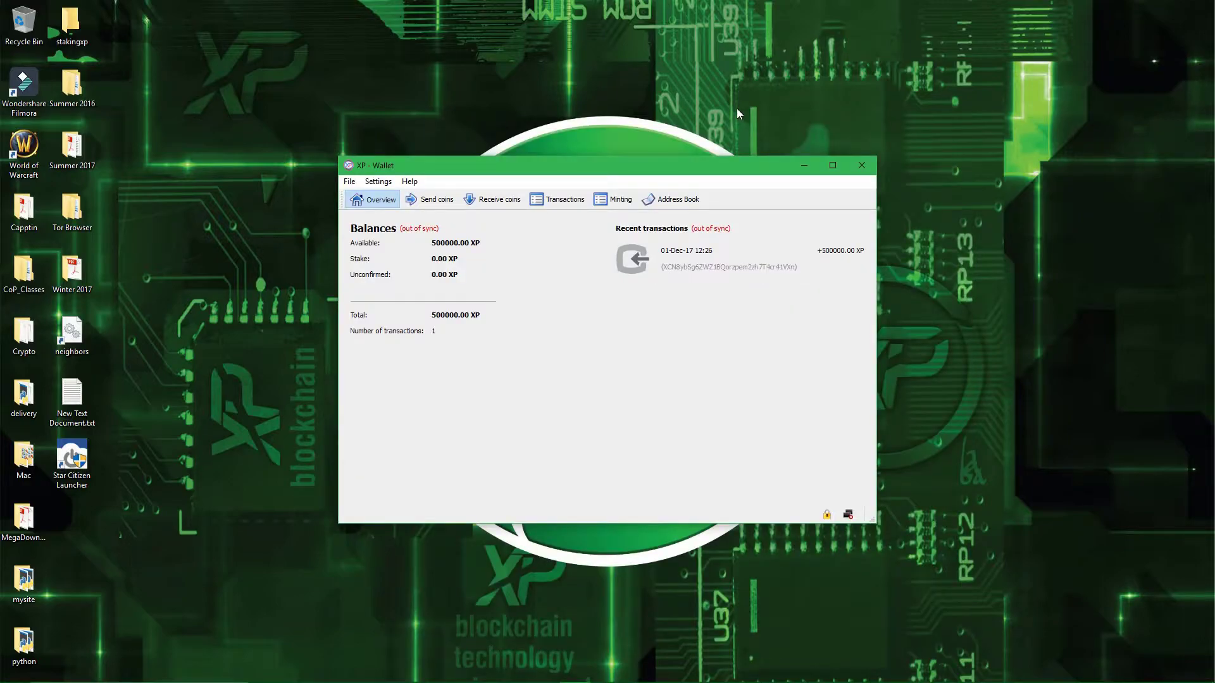
pyautogui.click(695, 339)
pyautogui.moveTo(826, 518)
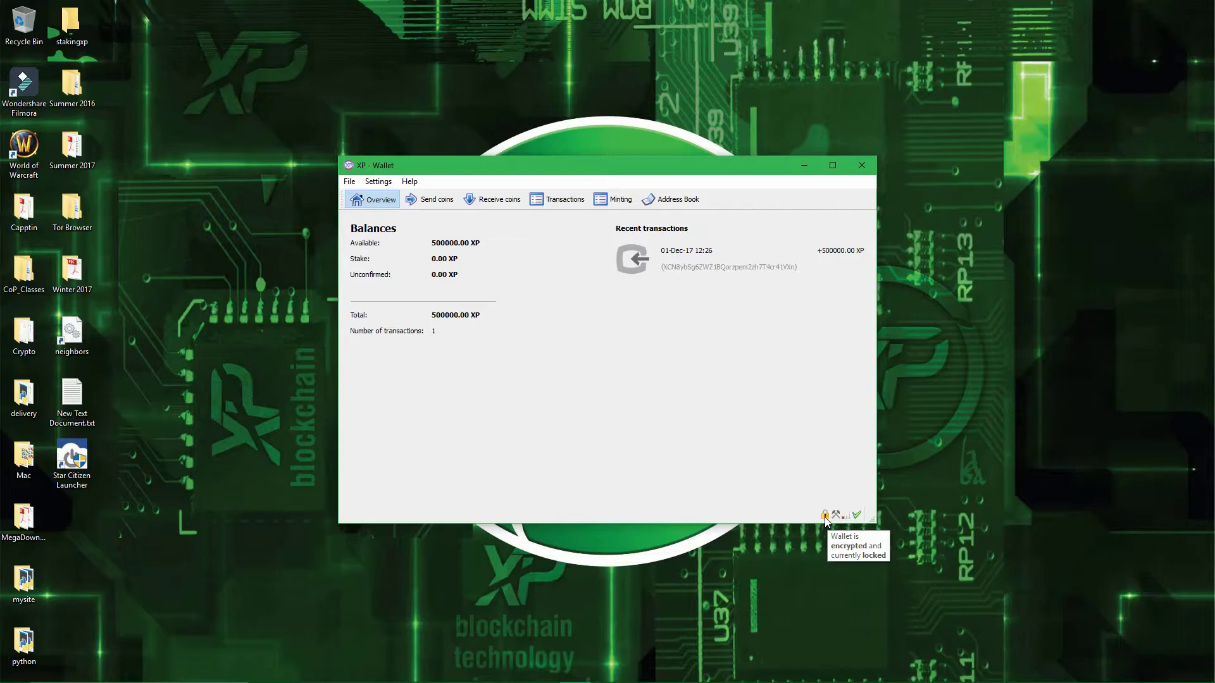
pyautogui.click(759, 380)
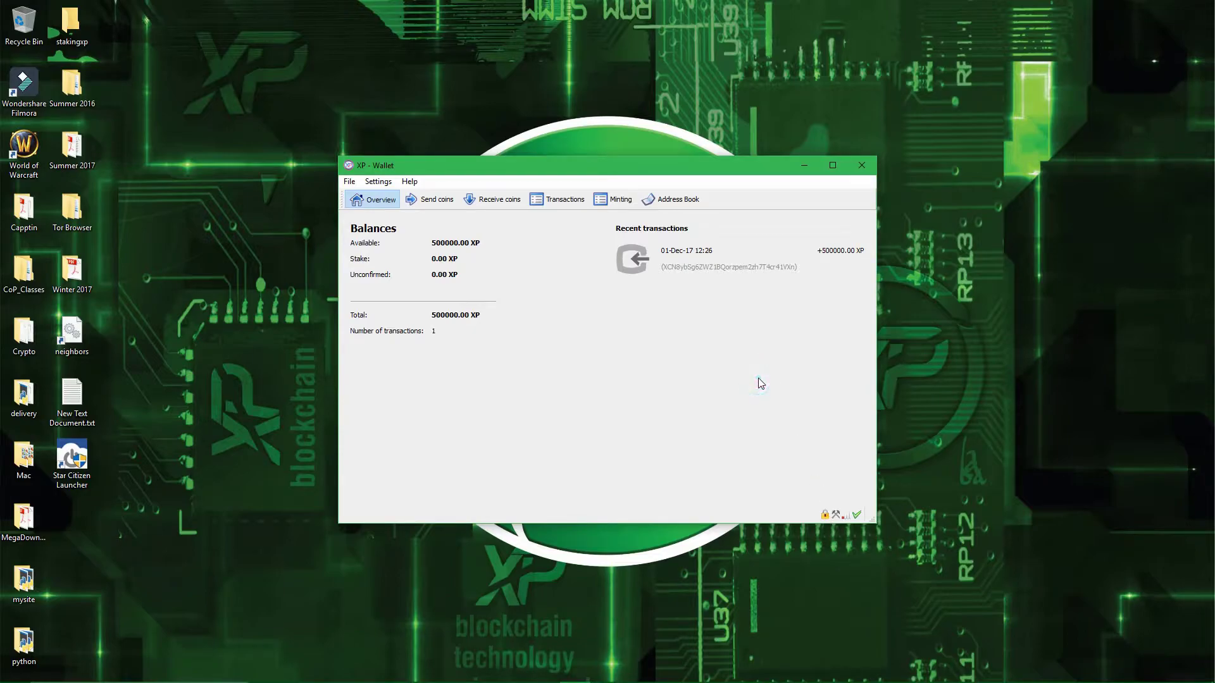
# - Choose Unlock wallet for mining under Settings > Wallet security to unlock the encrypted wallet
pyautogui.click(387, 184)
pyautogui.moveTo(451, 197)
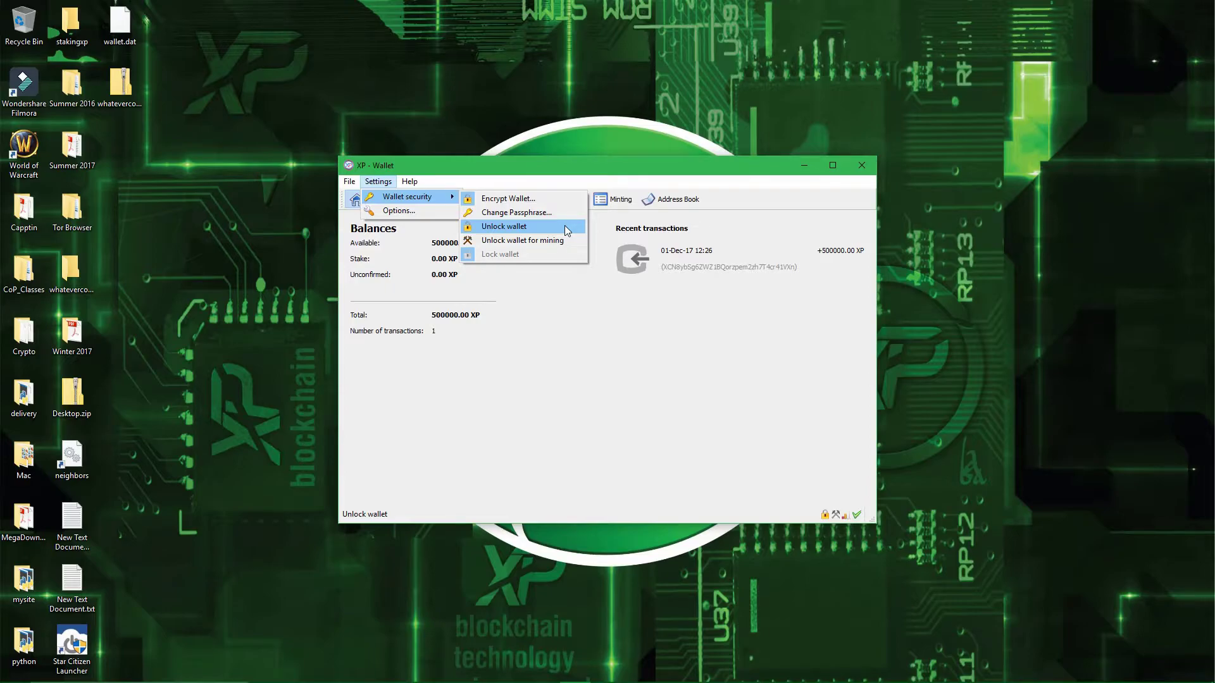
pyautogui.click(606, 318)
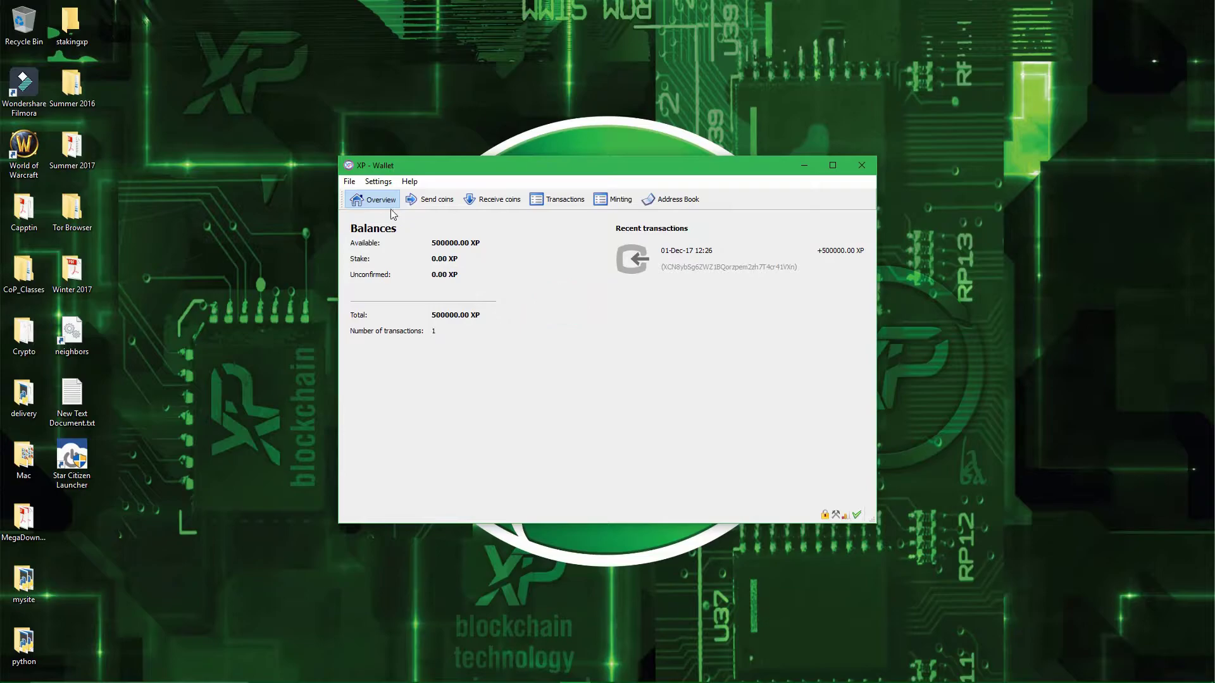
# - Save a wallet backup from File > Backup Wallet as littleflowergrowing.txt on the Desktop
pyautogui.click(349, 182)
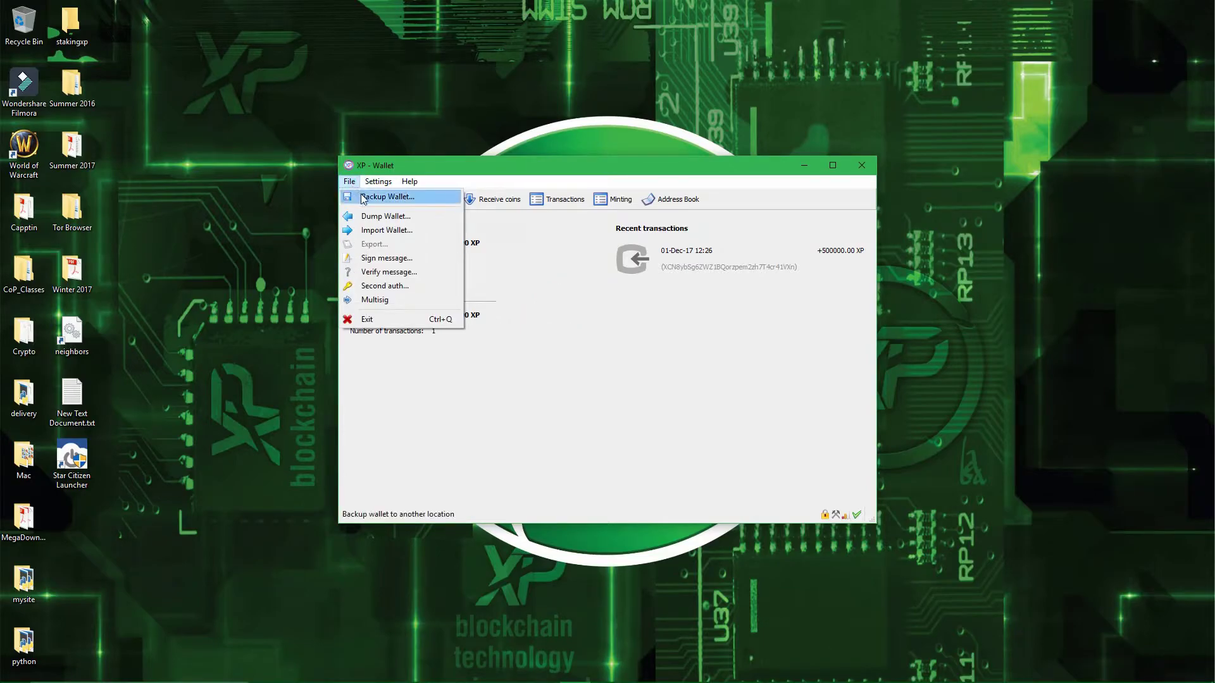
pyautogui.click(364, 197)
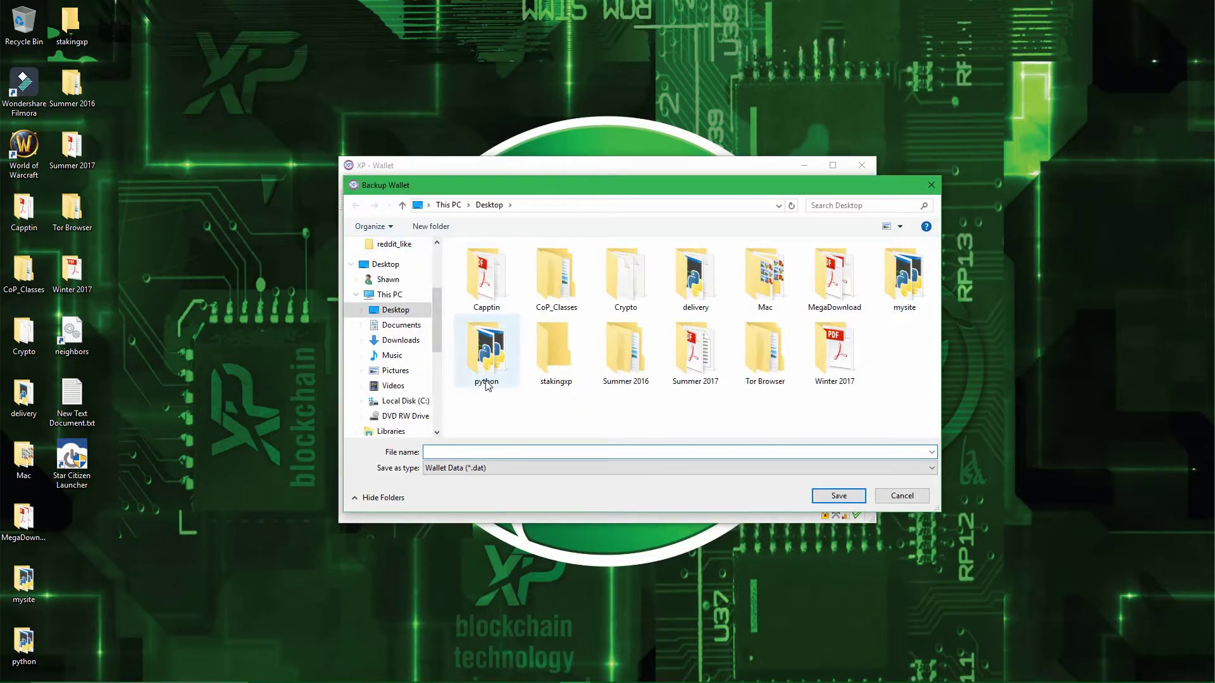
pyautogui.click(476, 449)
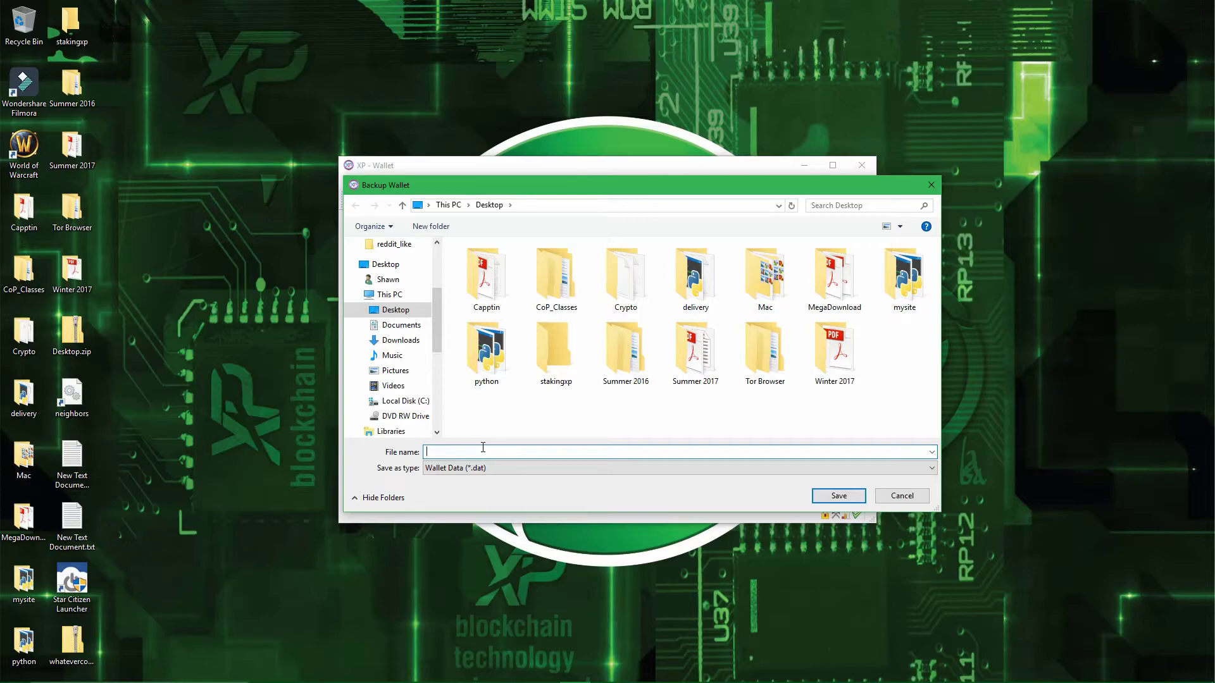
pyautogui.write('littleflowergrowing.txt')
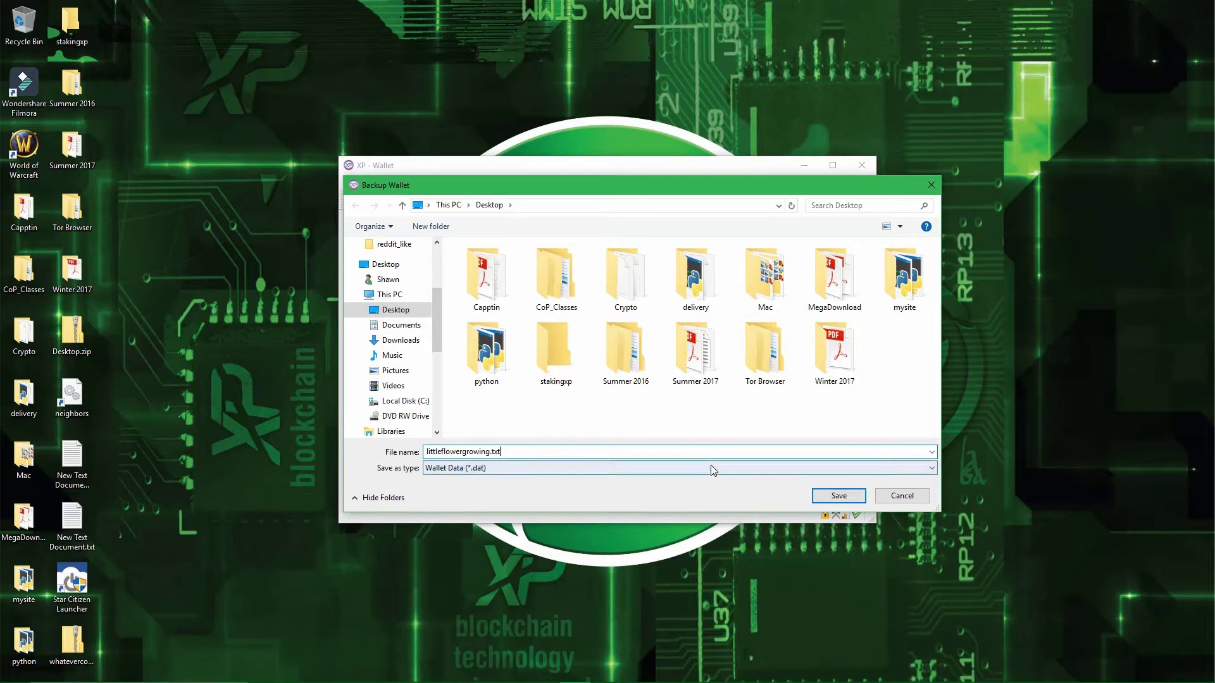
pyautogui.click(711, 467)
pyautogui.click(709, 467)
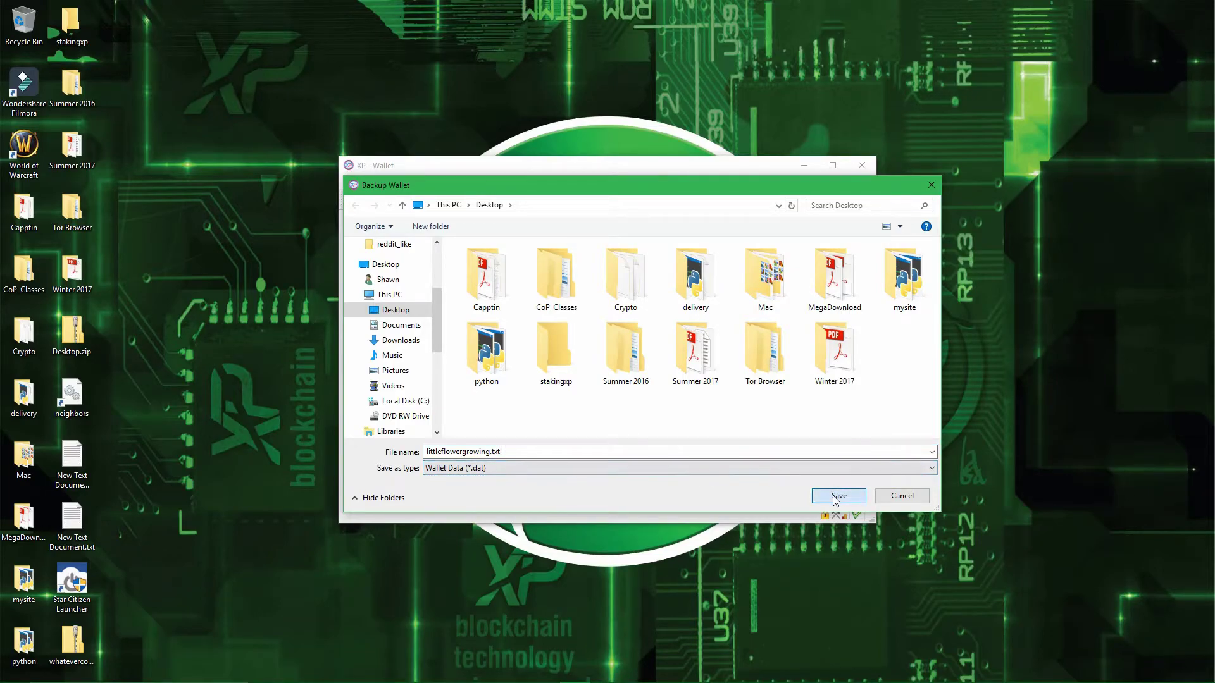
pyautogui.click(838, 496)
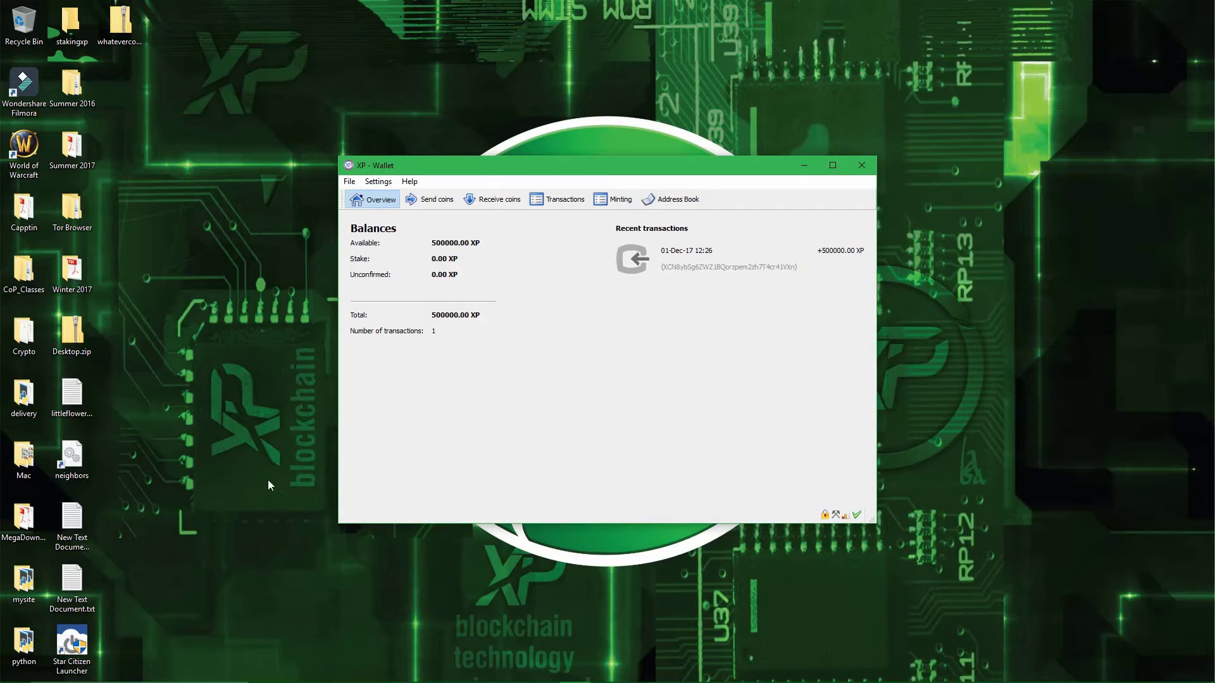
pyautogui.click(72, 583)
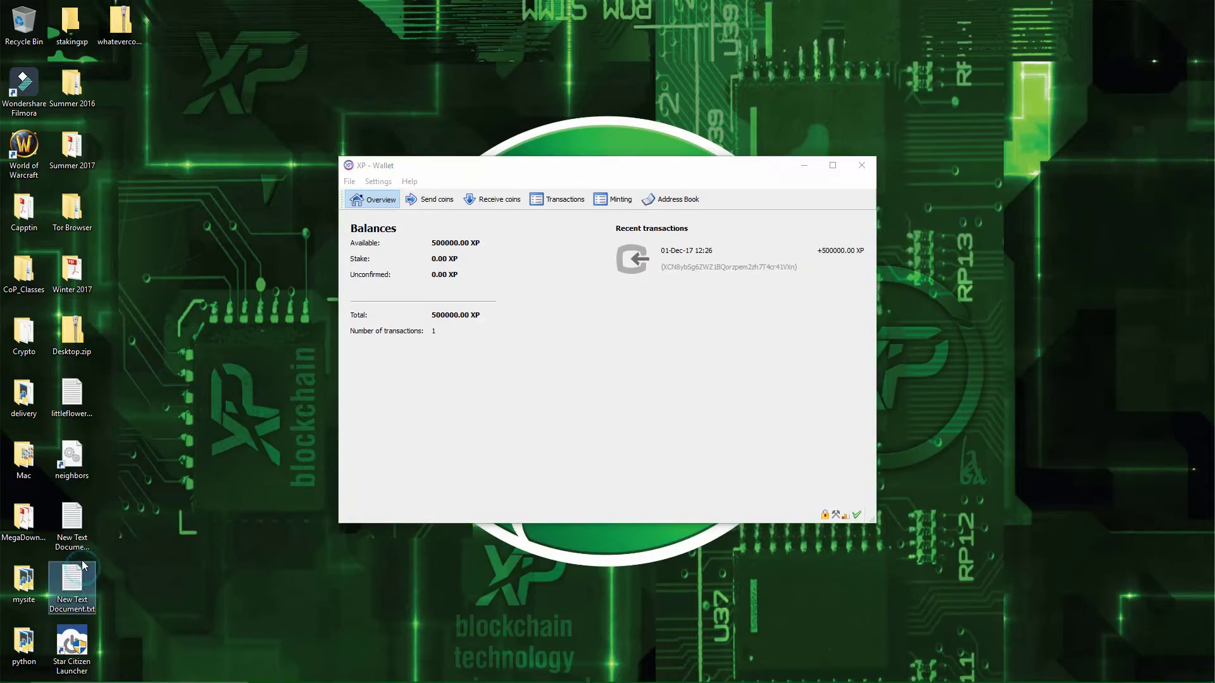
pyautogui.doubleClick(85, 400)
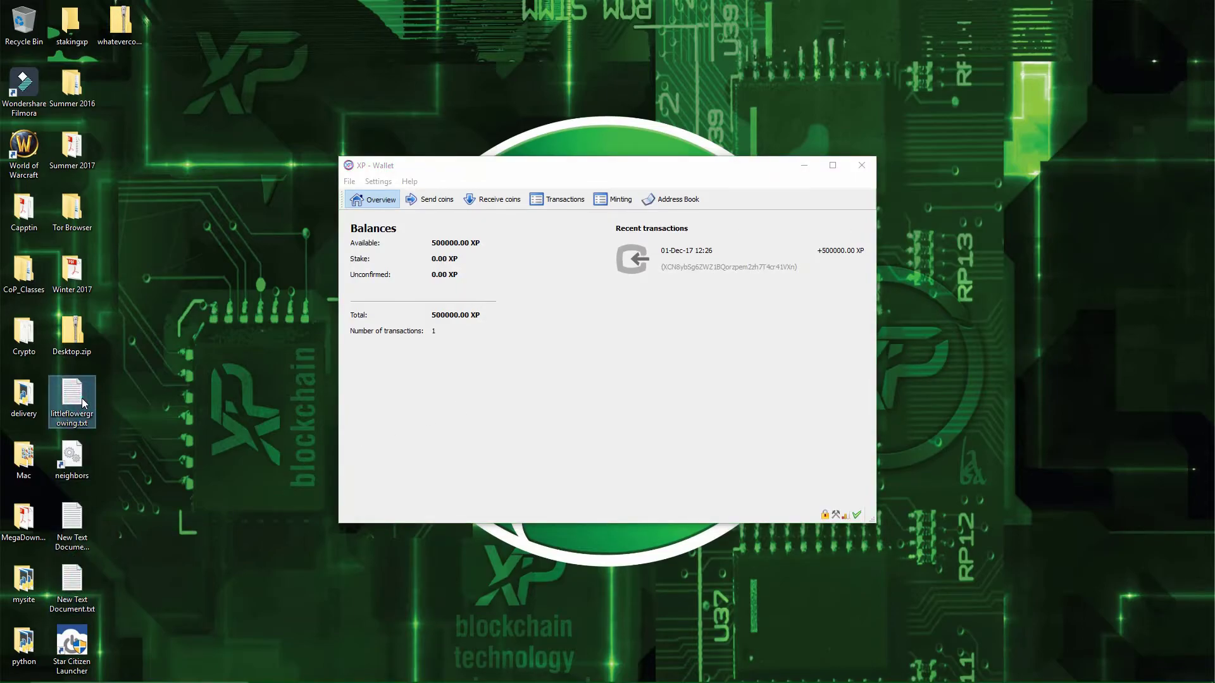
pyautogui.click(135, 400)
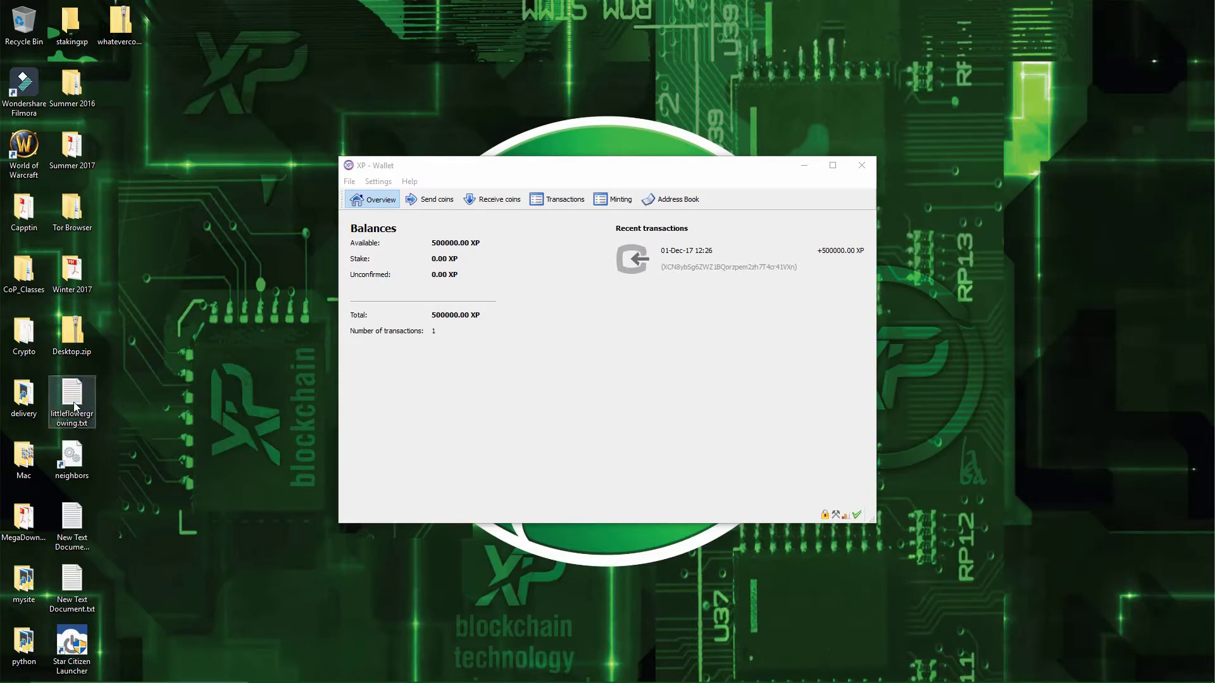
pyautogui.doubleClick(84, 400)
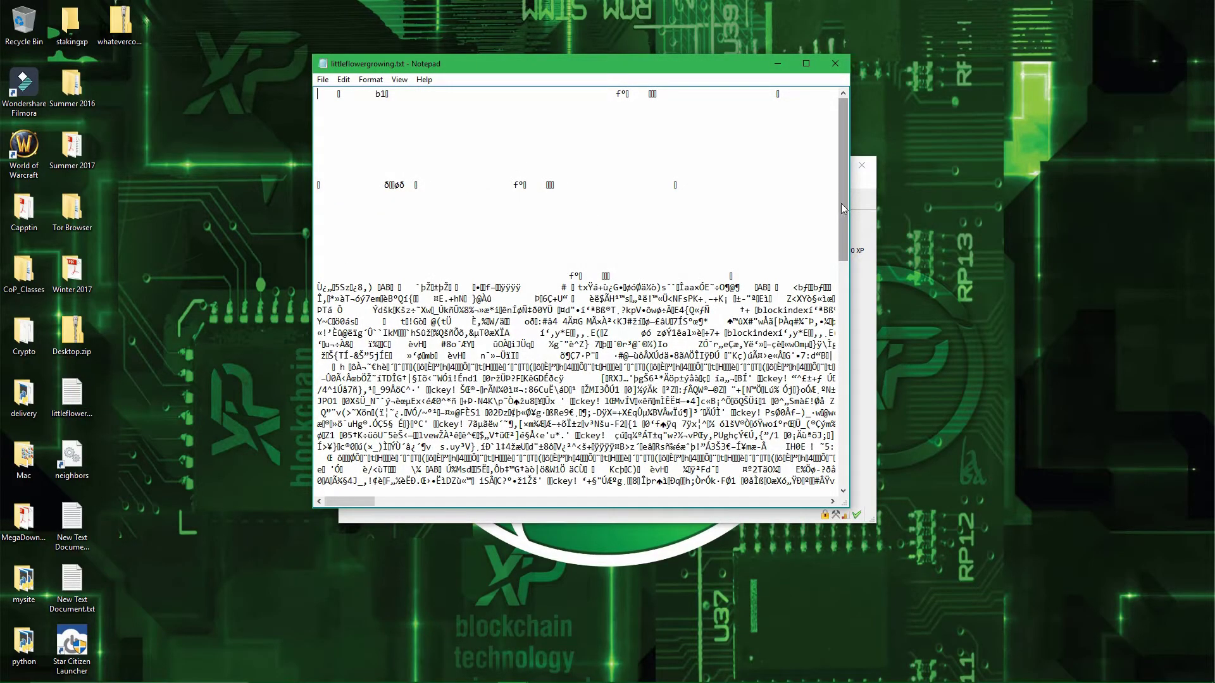
pyautogui.moveTo(843, 207); pyautogui.dragTo(843, 374)
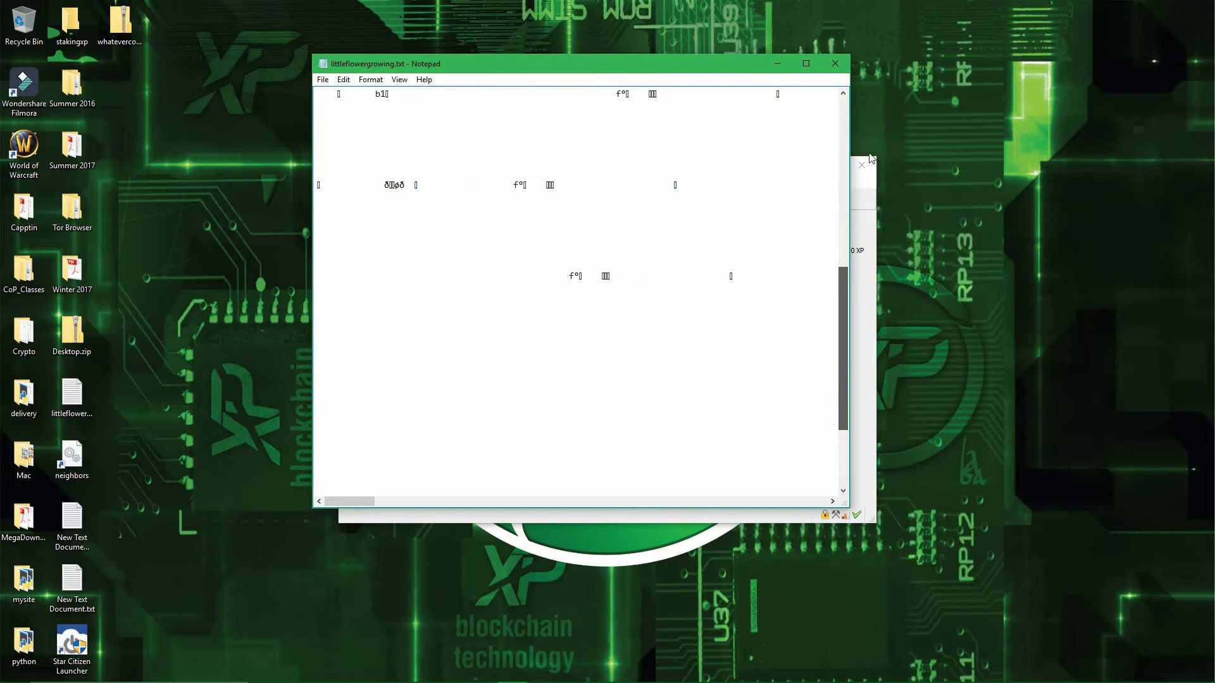
pyautogui.click(836, 63)
pyautogui.click(646, 317)
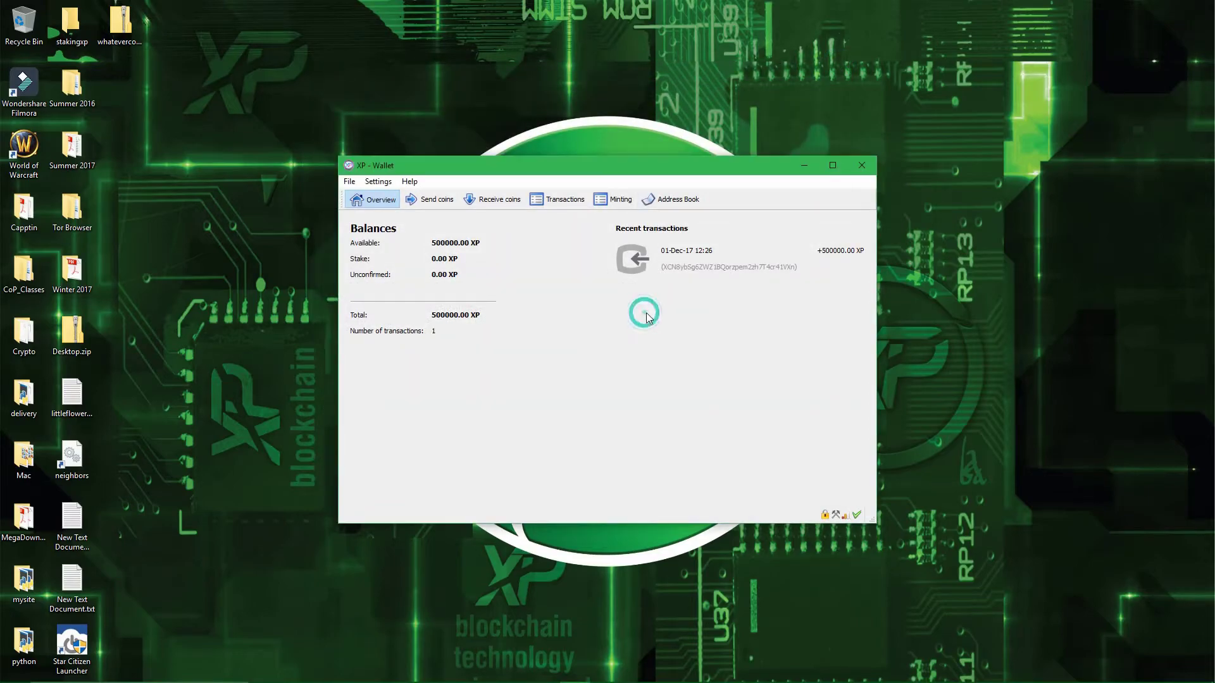
# - Delete Desktop.zip, the stakingxp folder and the old whateverco zip archive from the desktop
pyautogui.click(87, 397)
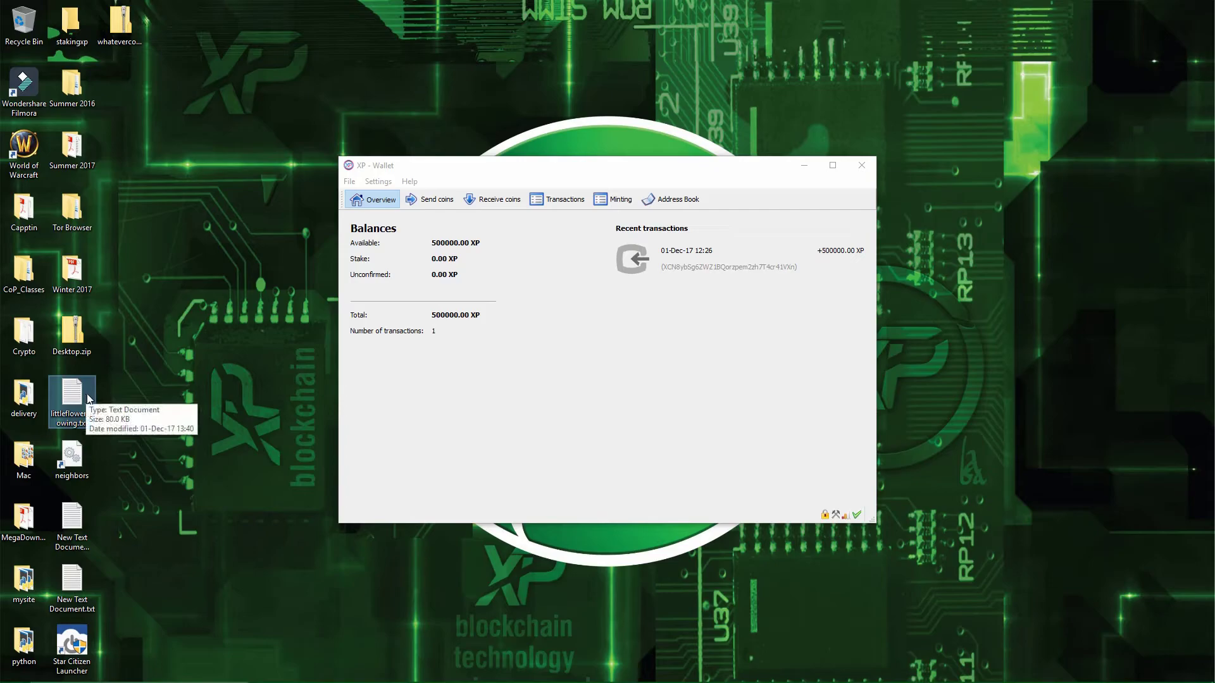
pyautogui.doubleClick(79, 344)
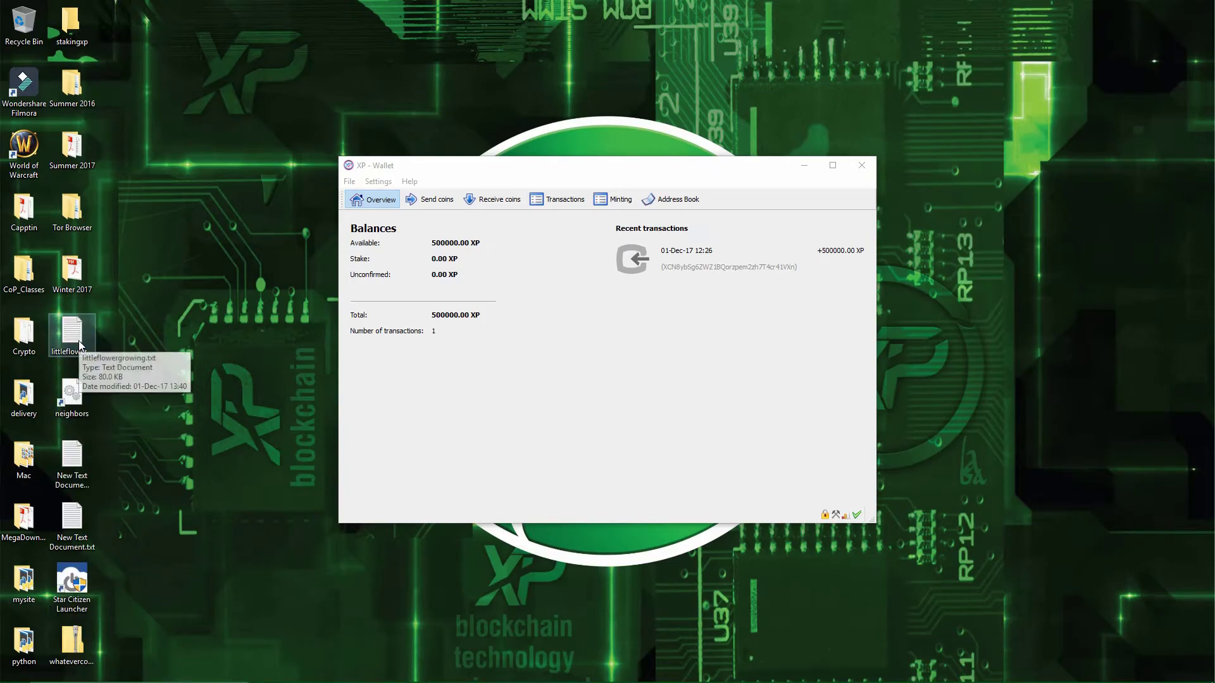
pyautogui.press('Delete')
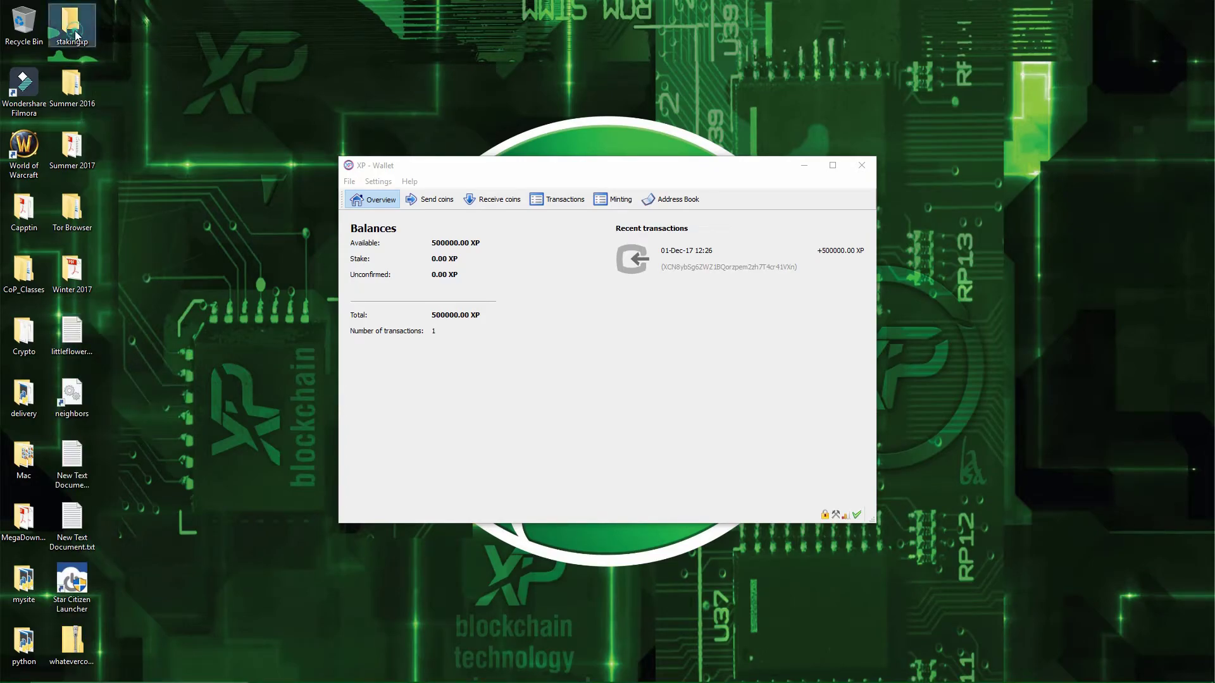
pyautogui.click(73, 29)
pyautogui.press('Delete')
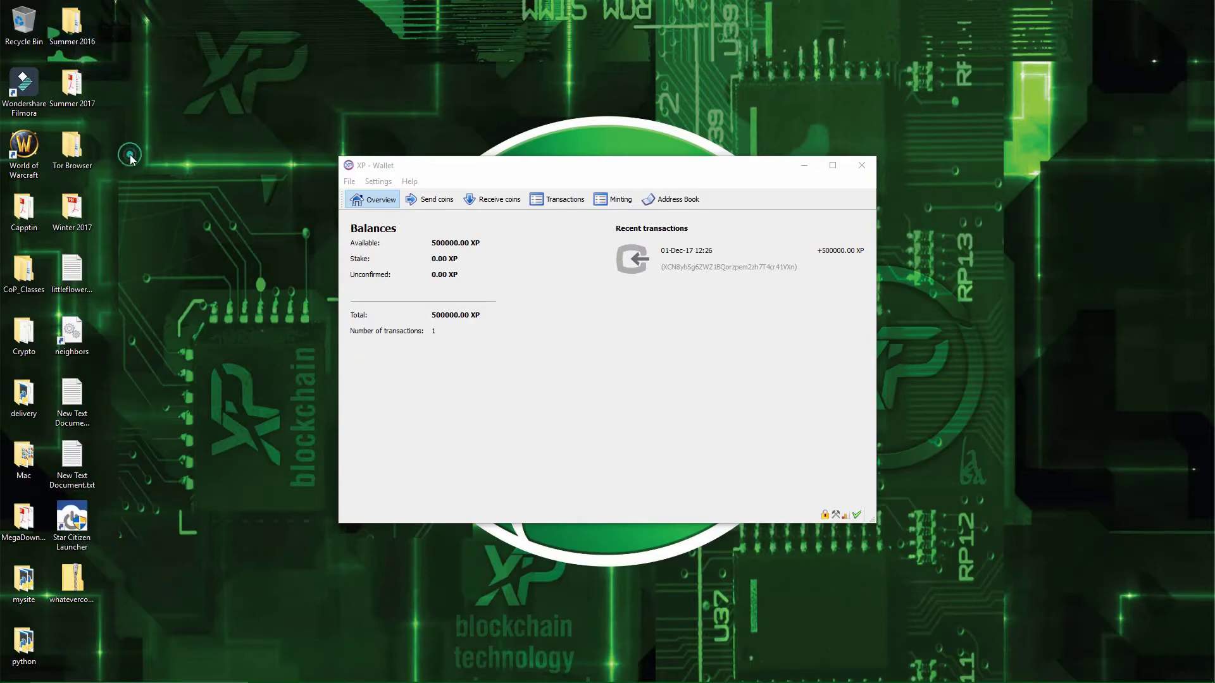
pyautogui.click(87, 286)
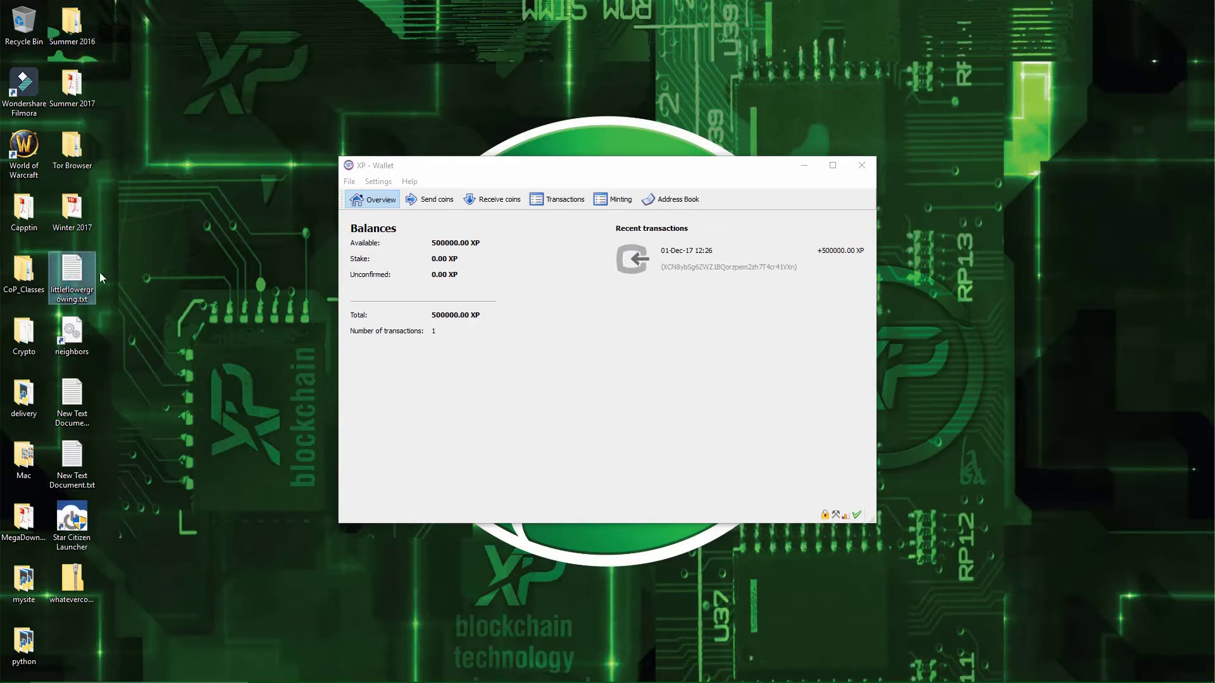
pyautogui.click(608, 404)
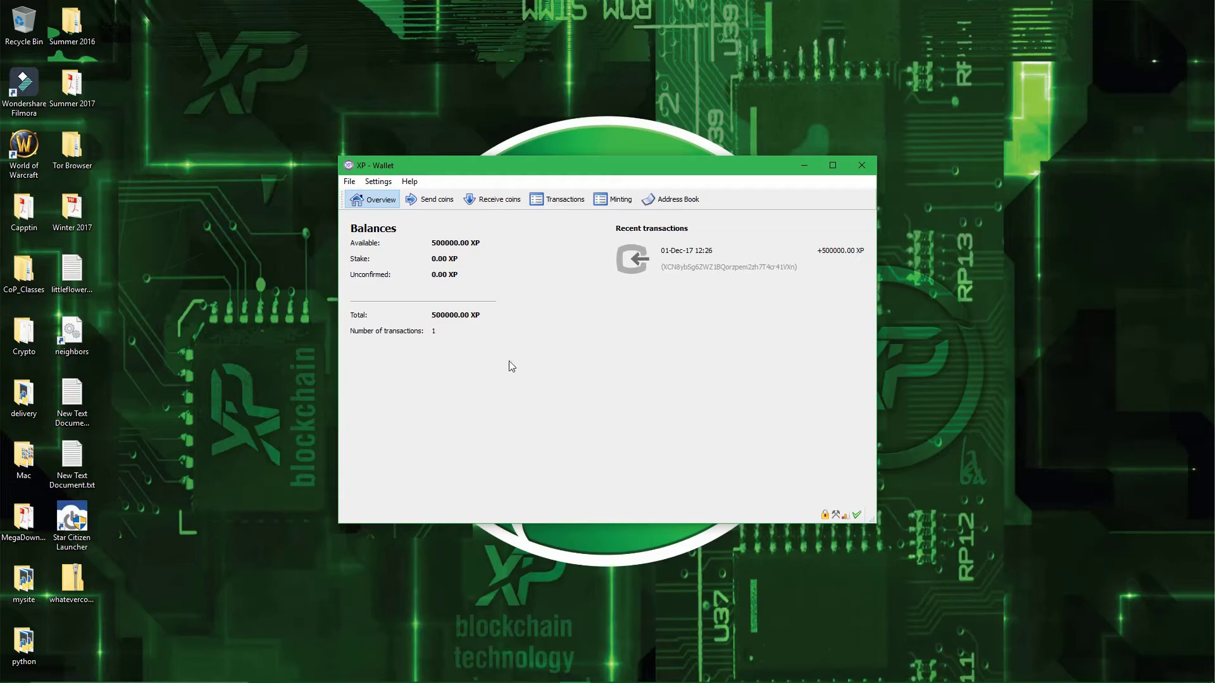
pyautogui.click(78, 567)
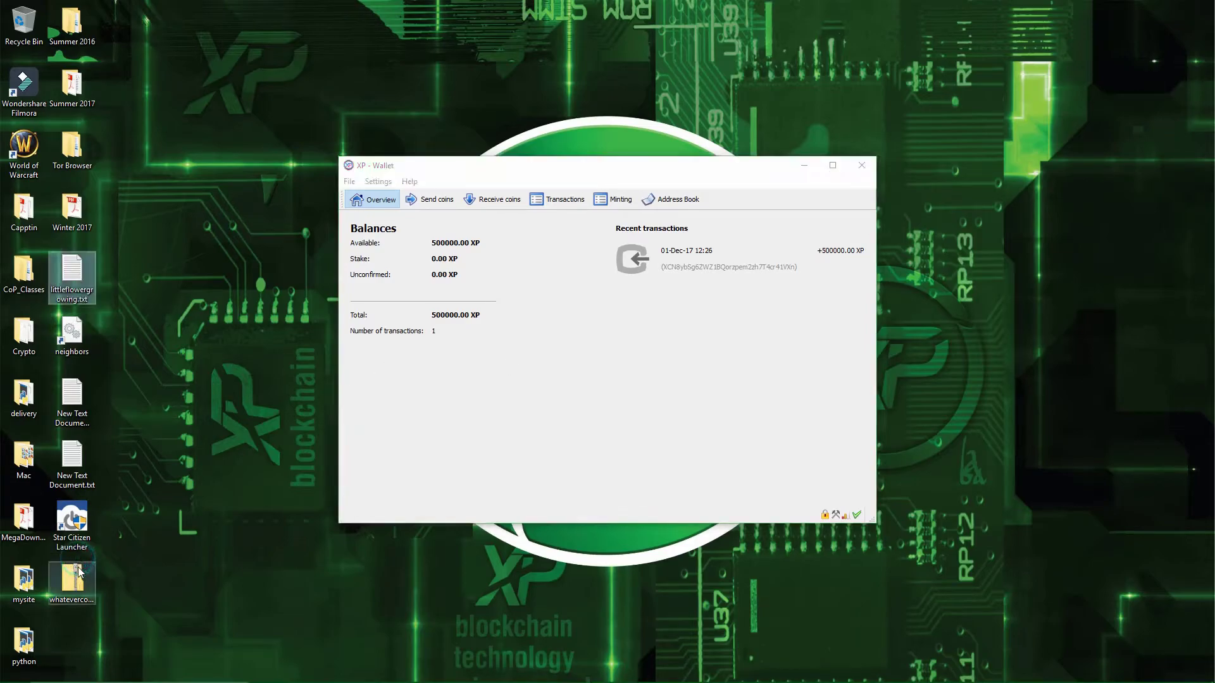
pyautogui.press('Delete')
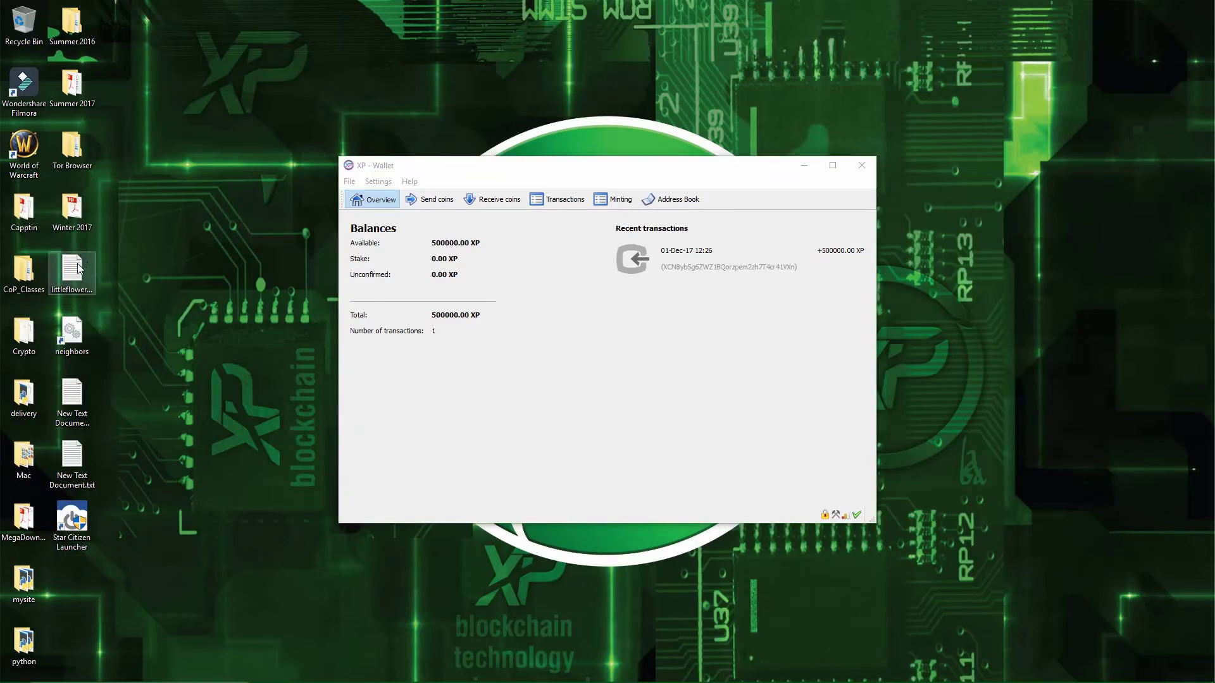
pyautogui.click(78, 269)
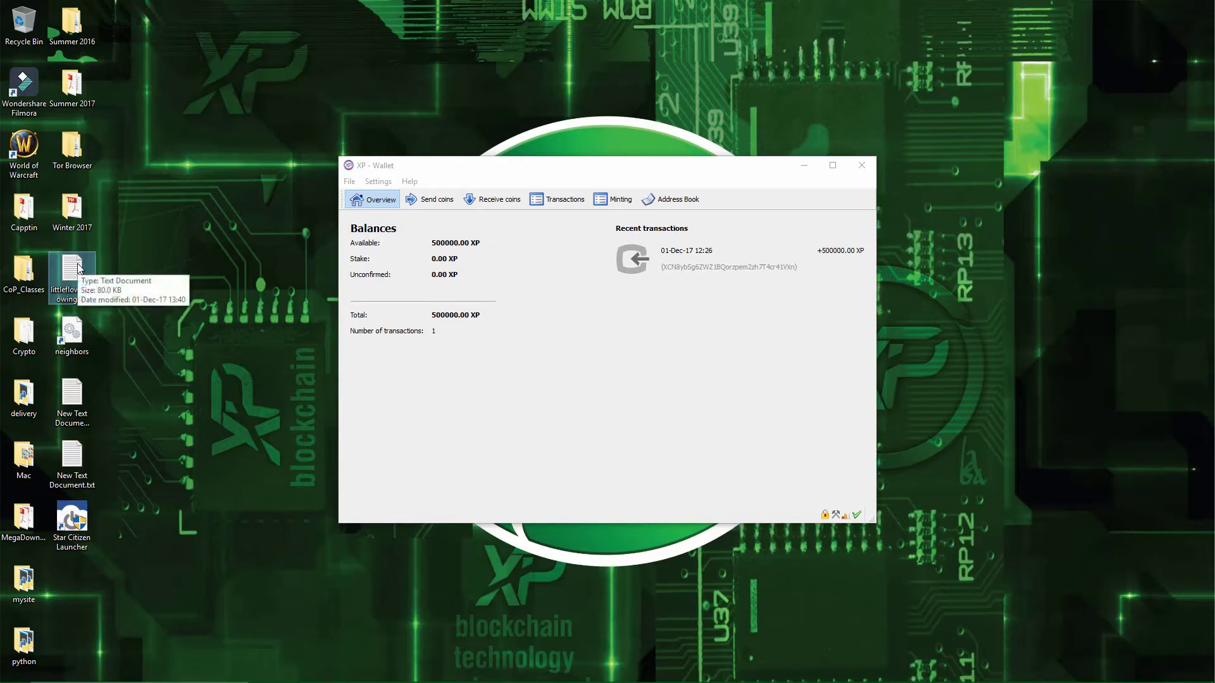
# - Use 7-Zip to pack littleflowergrowing.txt into a password-protected littleflowergrowing.zip
pyautogui.rightClick(78, 266)
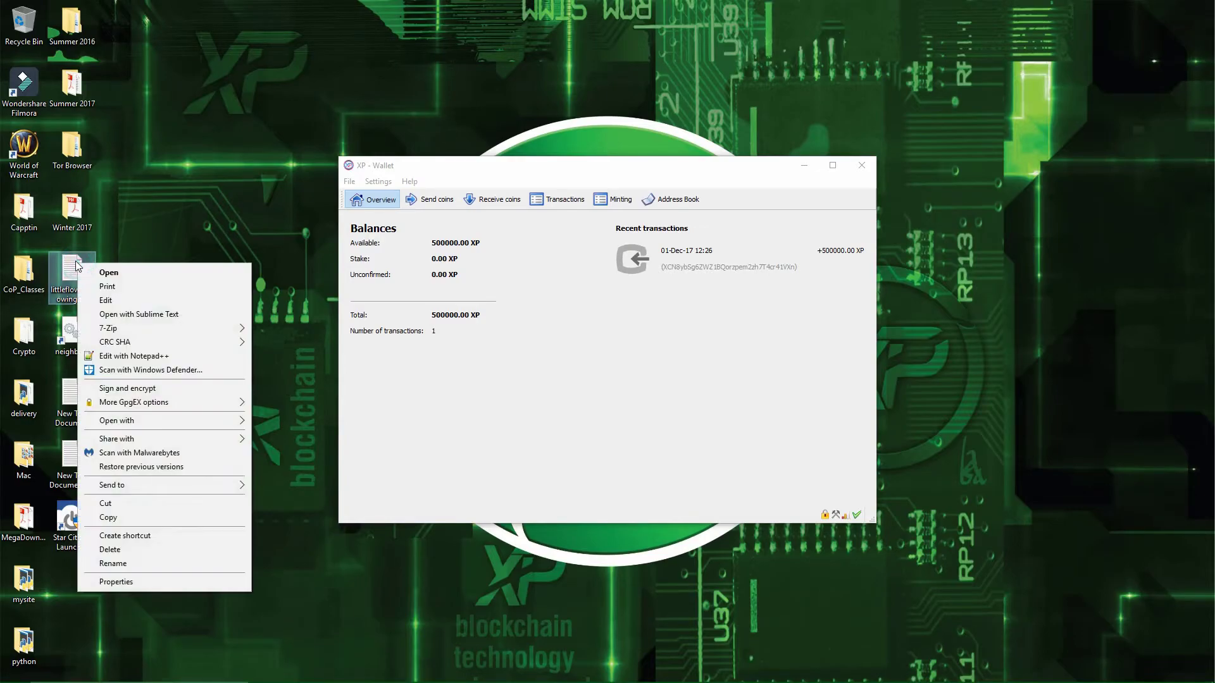
pyautogui.moveTo(139, 328)
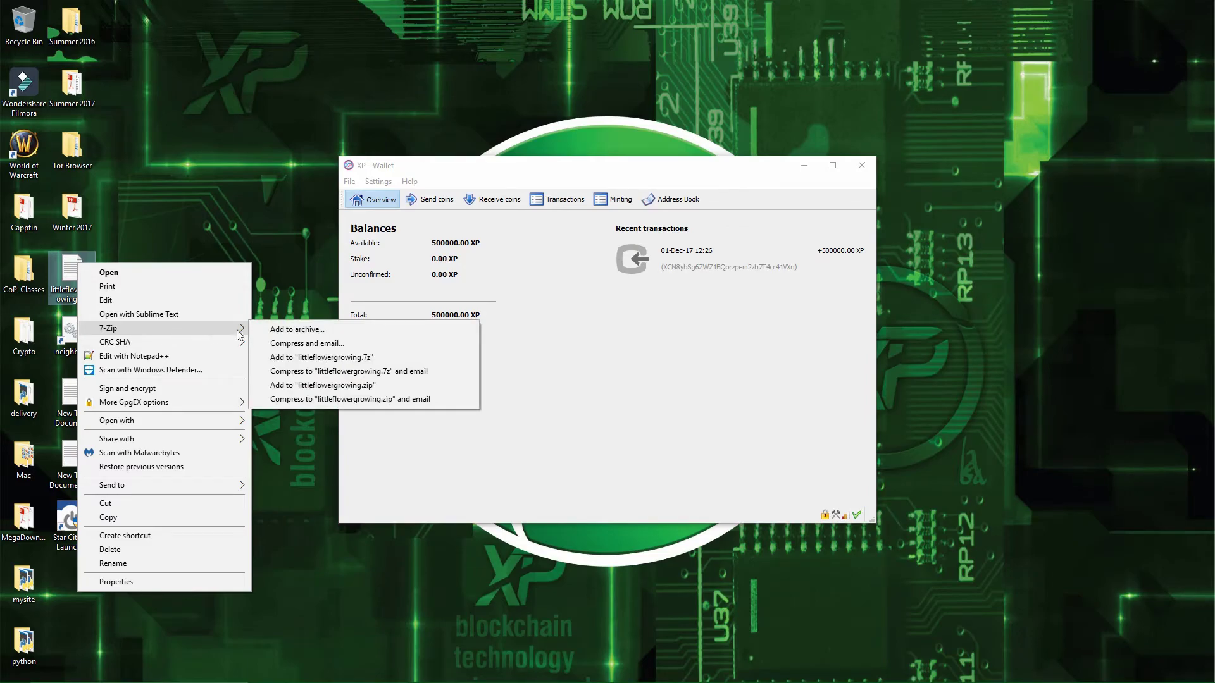
pyautogui.click(279, 331)
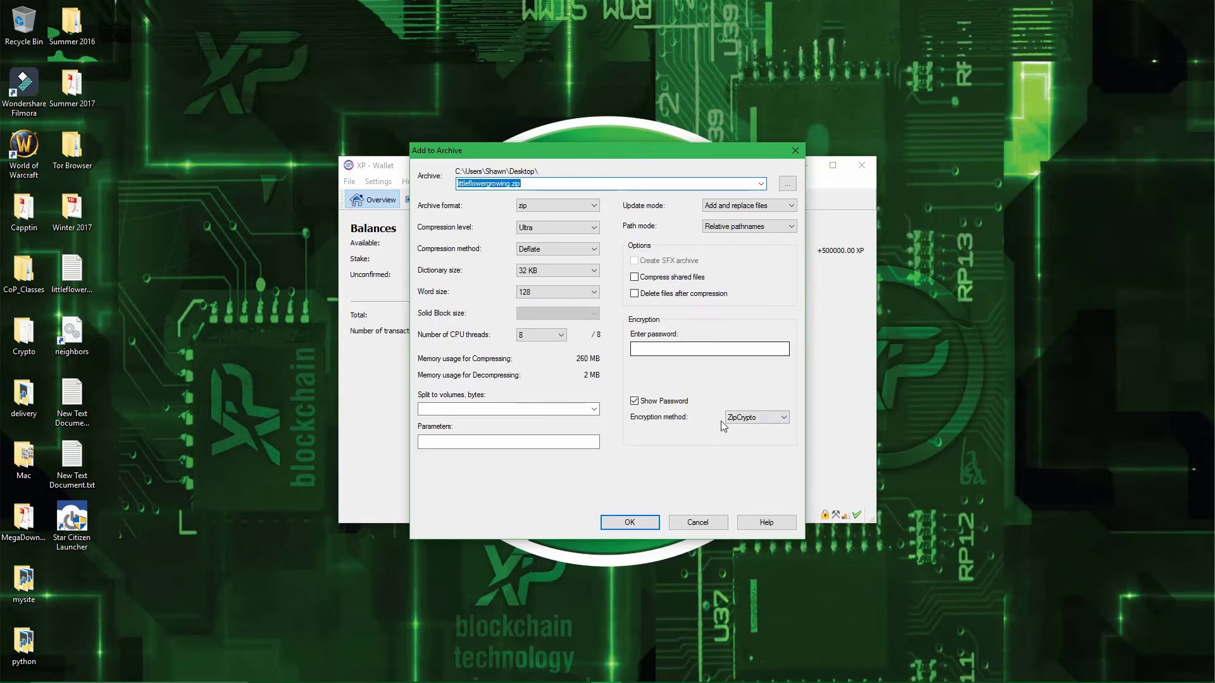
pyautogui.click(703, 352)
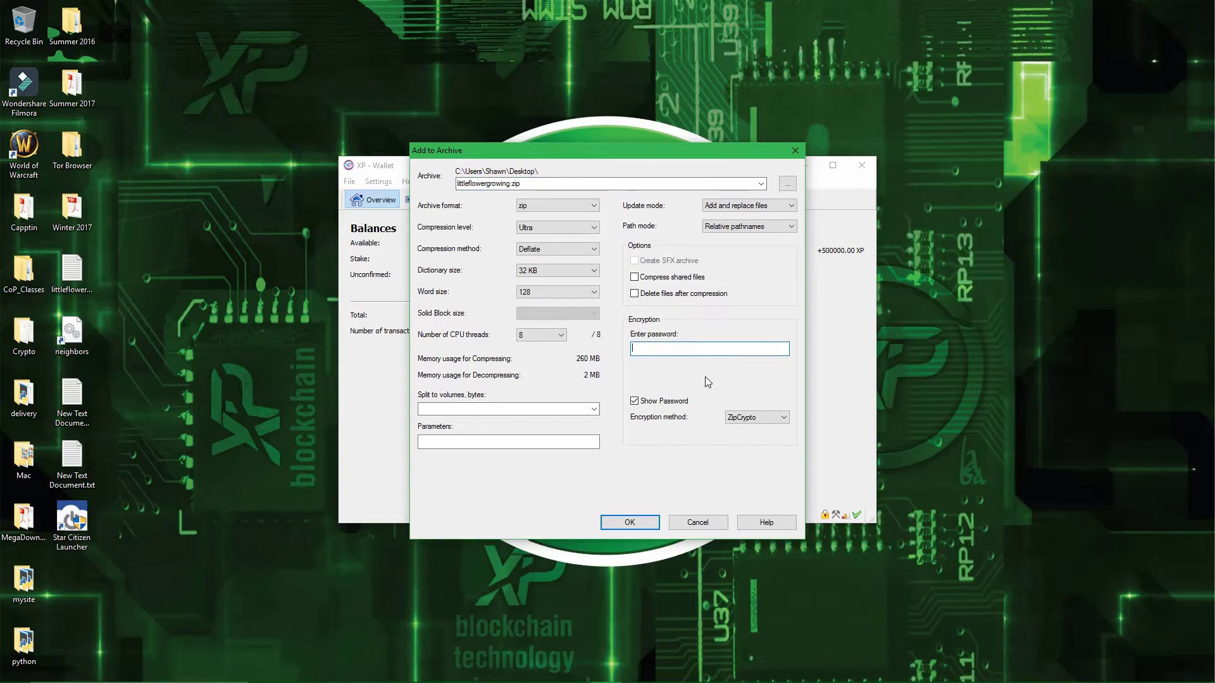
pyautogui.write('456')
pyautogui.click(624, 522)
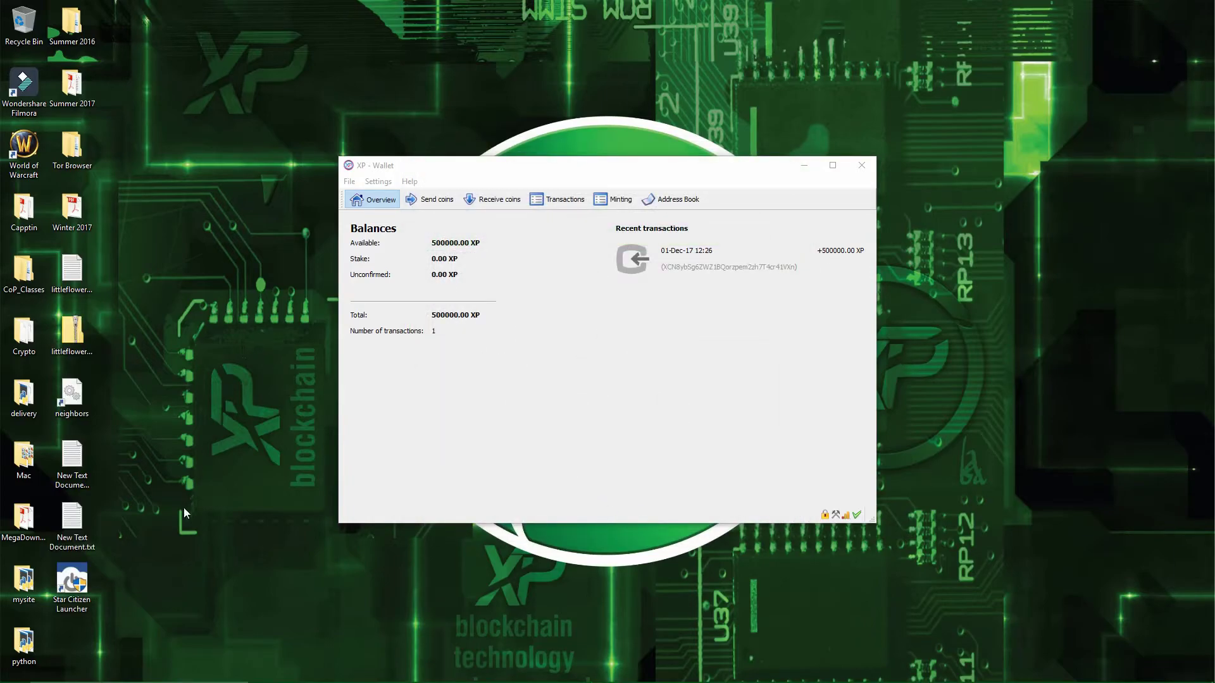
pyautogui.click(82, 341)
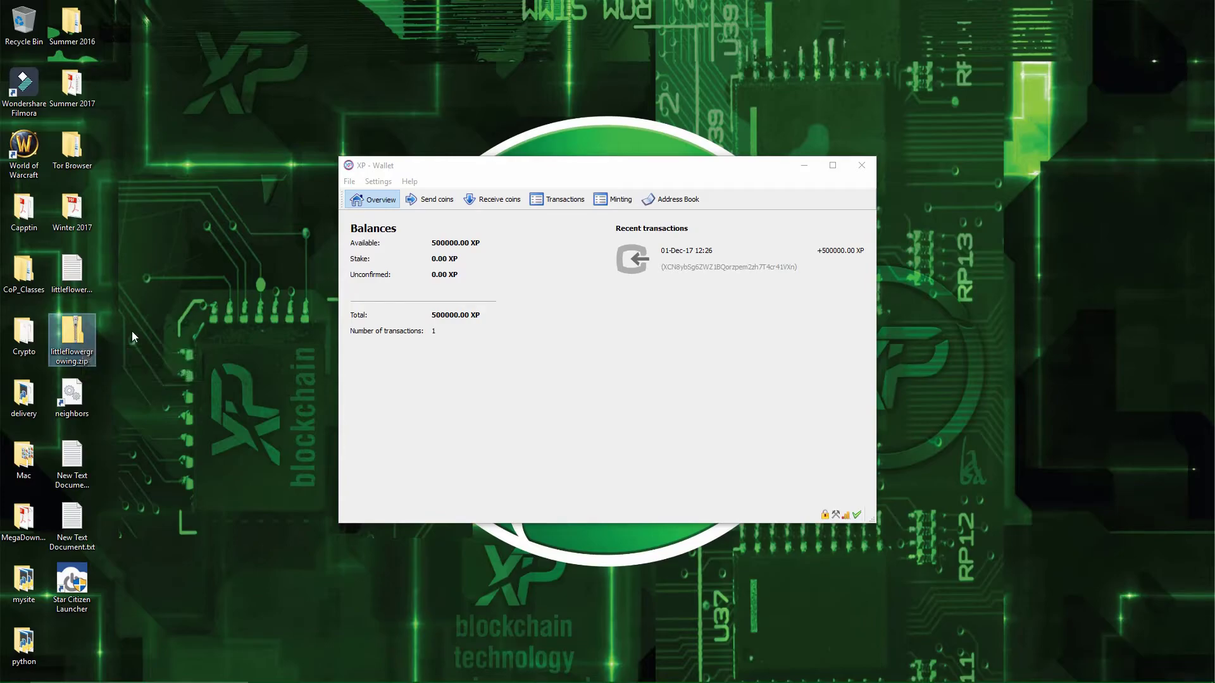
# - Delete littleflowergrowing.txt from the desktop, then open littleflowergrowing.zip to check it
pyautogui.click(536, 408)
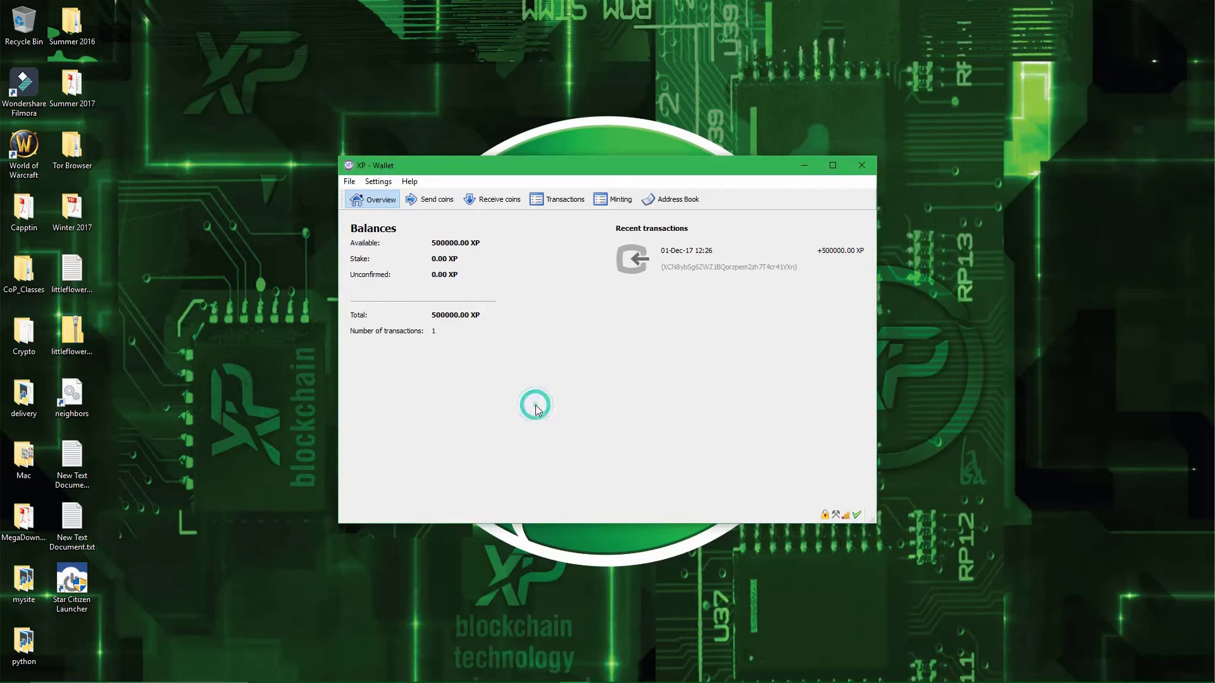
pyautogui.click(570, 361)
pyautogui.click(89, 268)
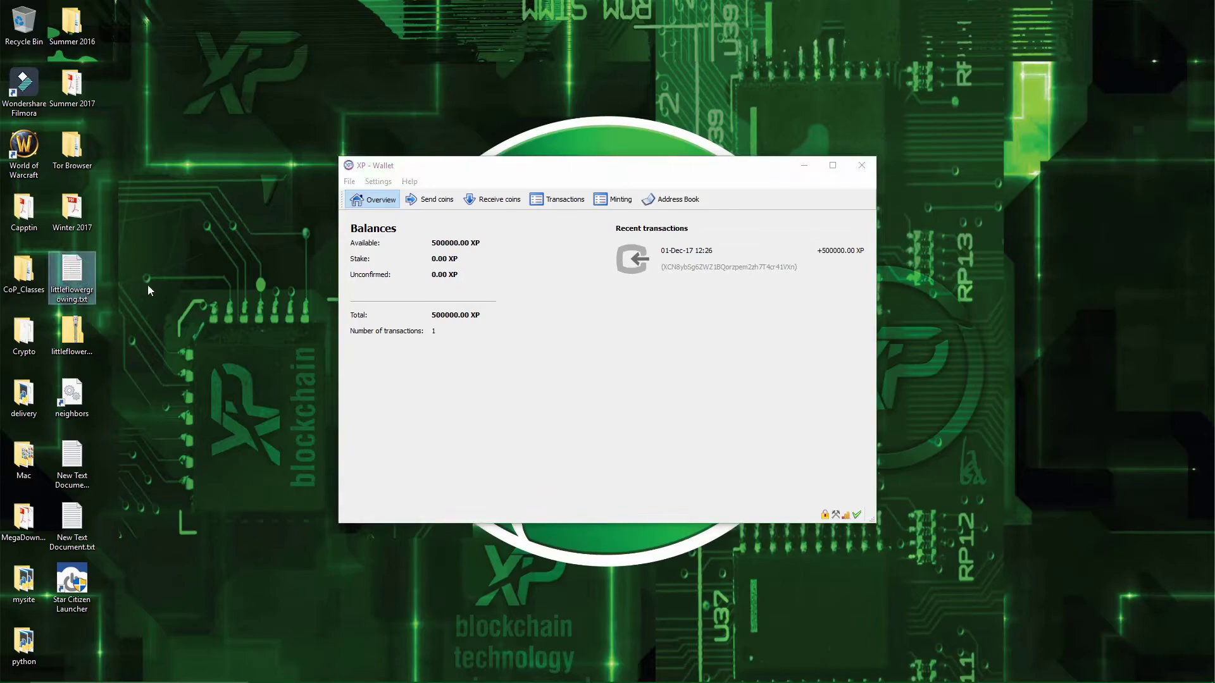
pyautogui.press('Delete')
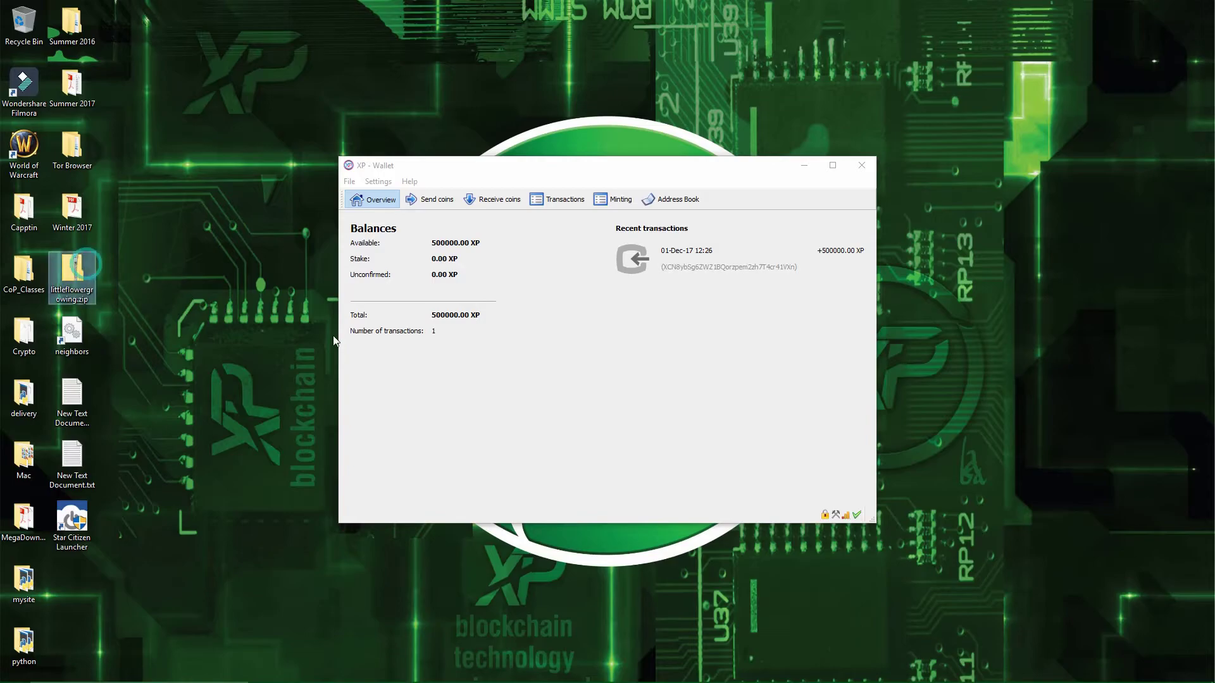
pyautogui.click(496, 391)
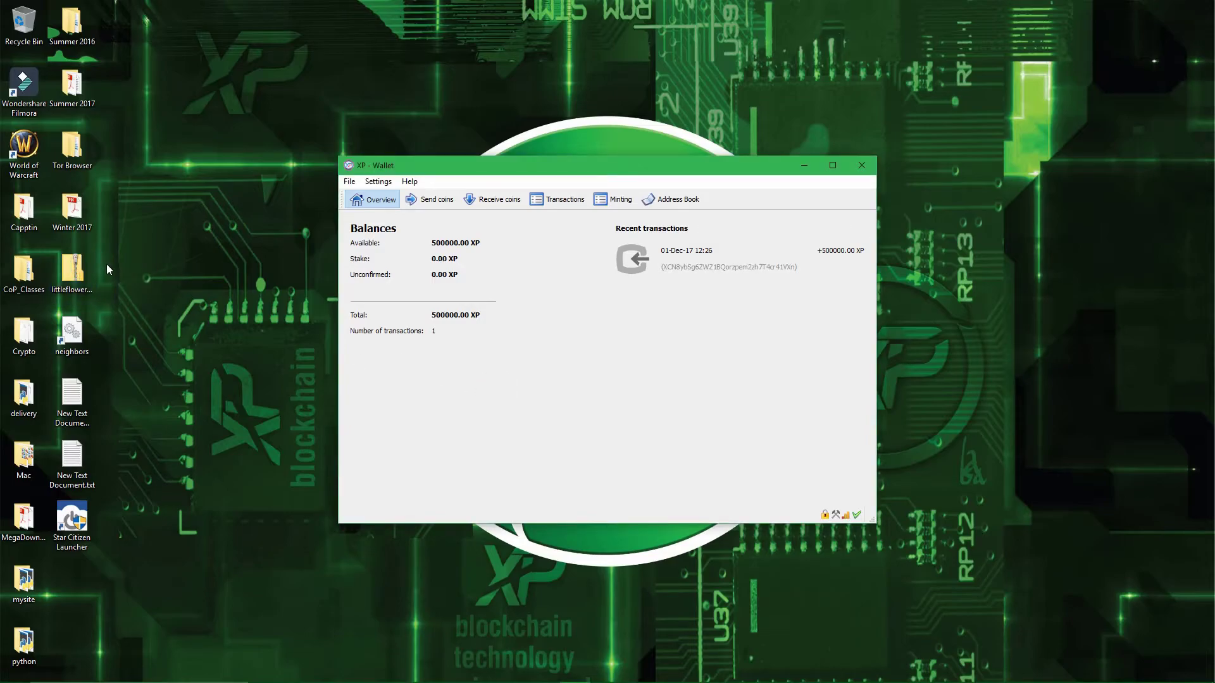
pyautogui.doubleClick(82, 264)
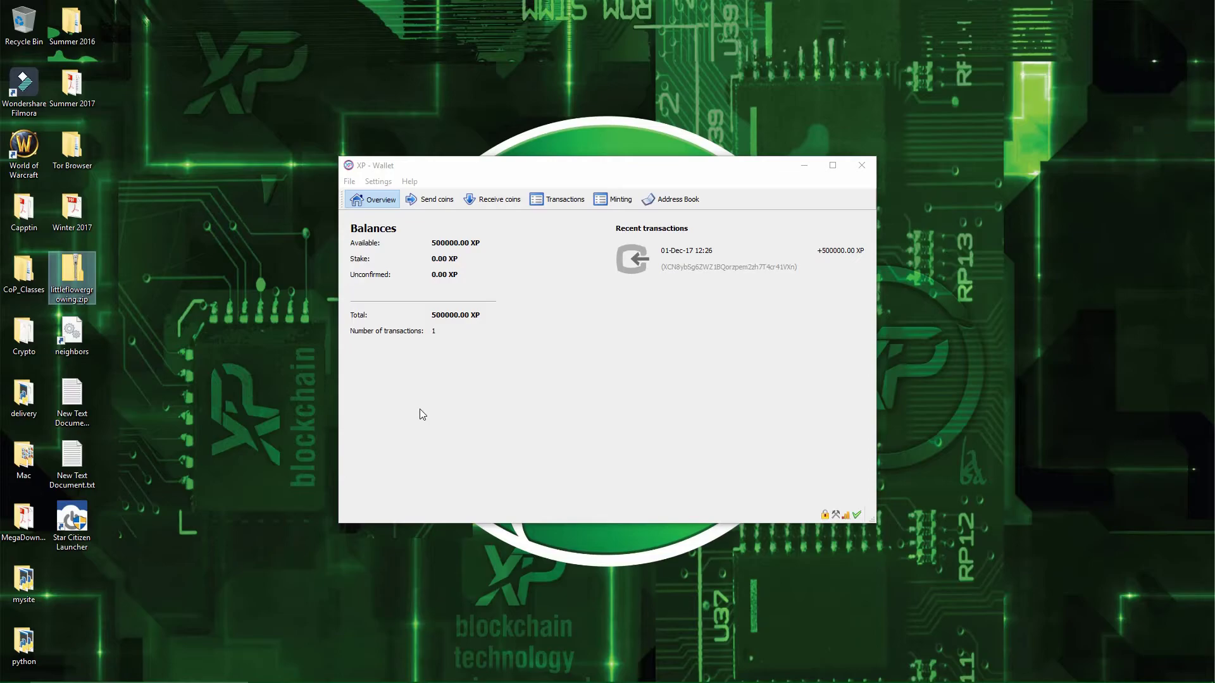
# - Bring the XP Wallet window to the front
pyautogui.click(419, 408)
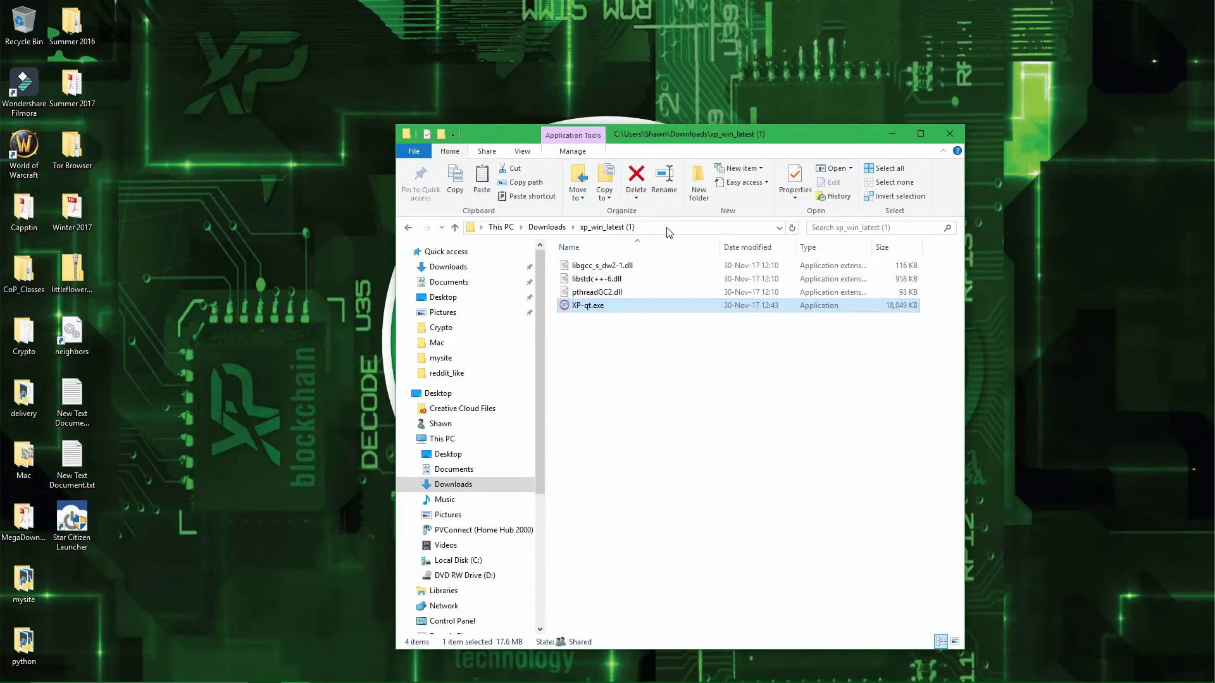
# - In a second Explorer window, go to %appdata%\XP and delete wallet.dat
pyautogui.rightClick(490, 268)
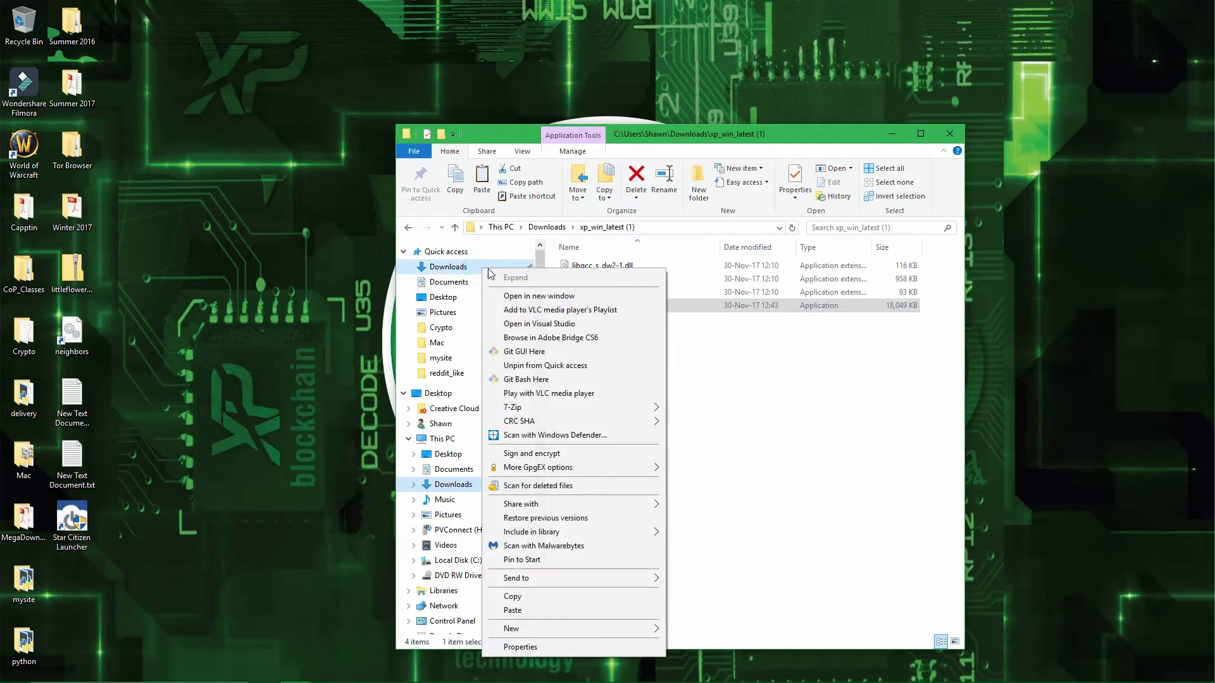
pyautogui.click(519, 296)
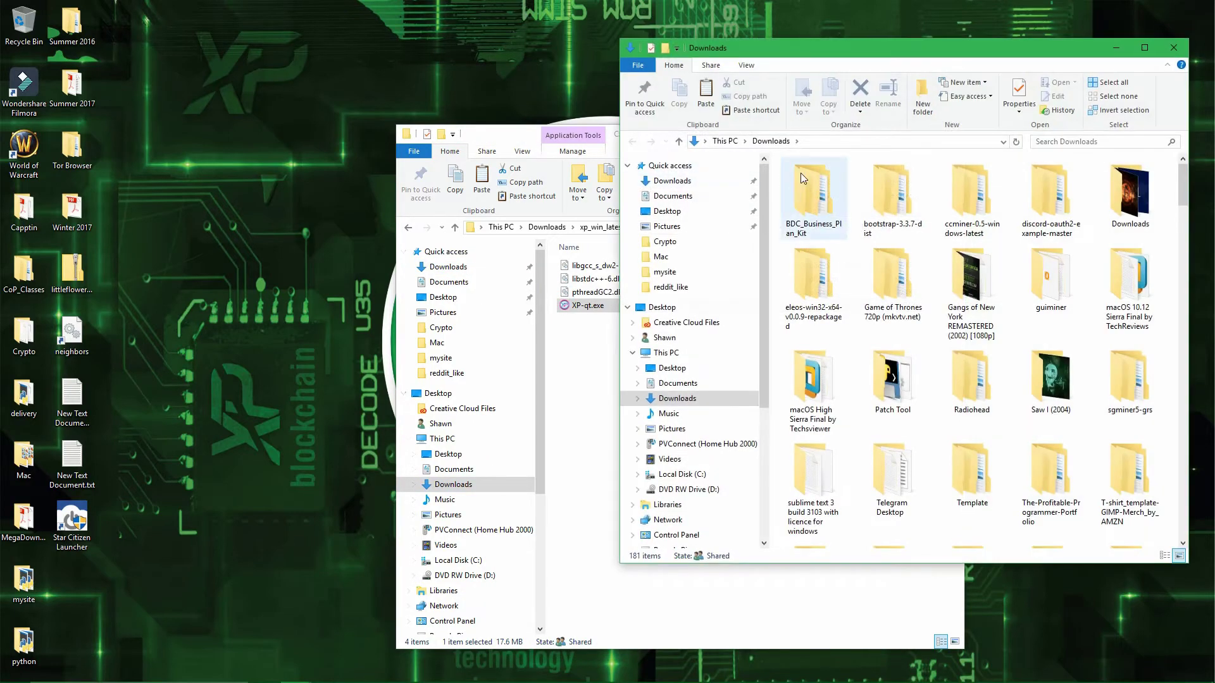
pyautogui.click(827, 143)
pyautogui.write('%appadta%')
pyautogui.press('BackSpace')
pyautogui.press('BackSpace')
pyautogui.press('BackSpace')
pyautogui.press('BackSpace')
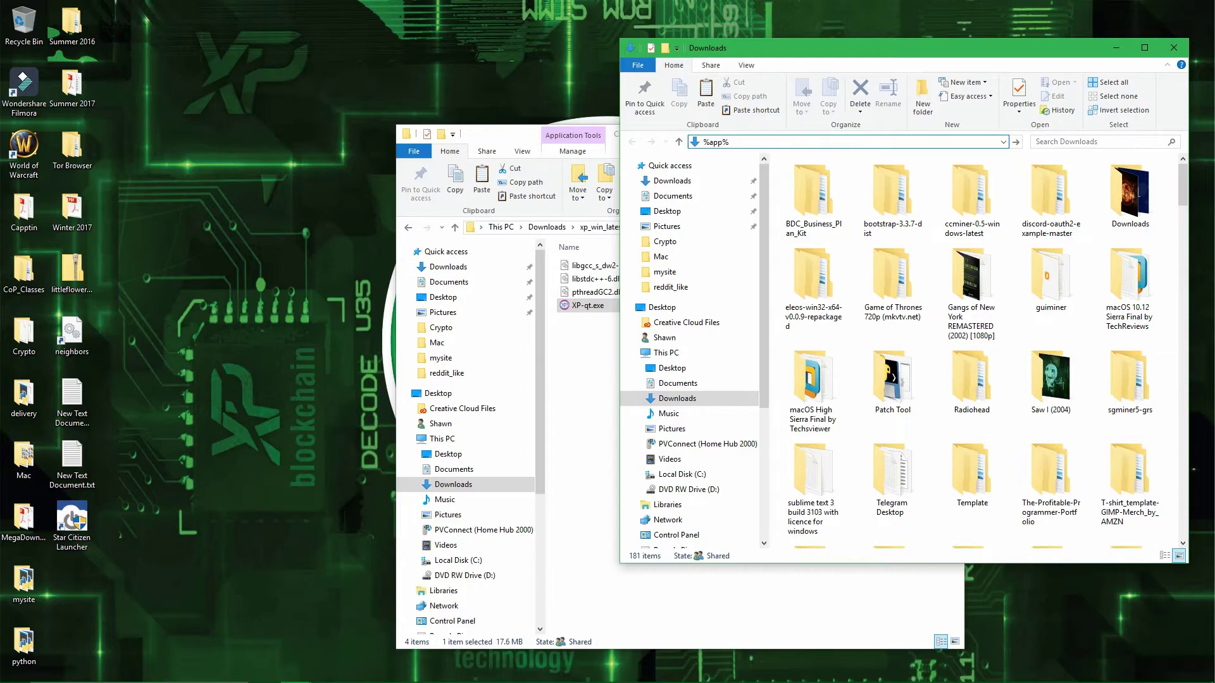
pyautogui.write('data')
pyautogui.write('\\')
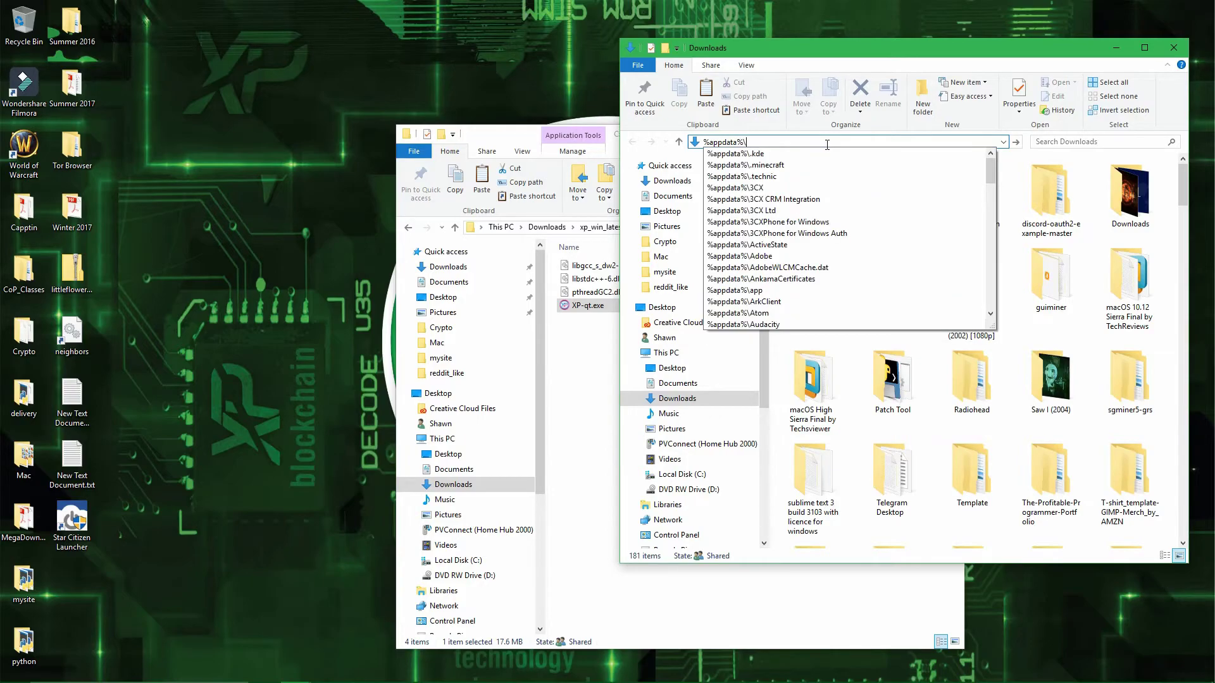
pyautogui.write('XP')
pyautogui.press('Return')
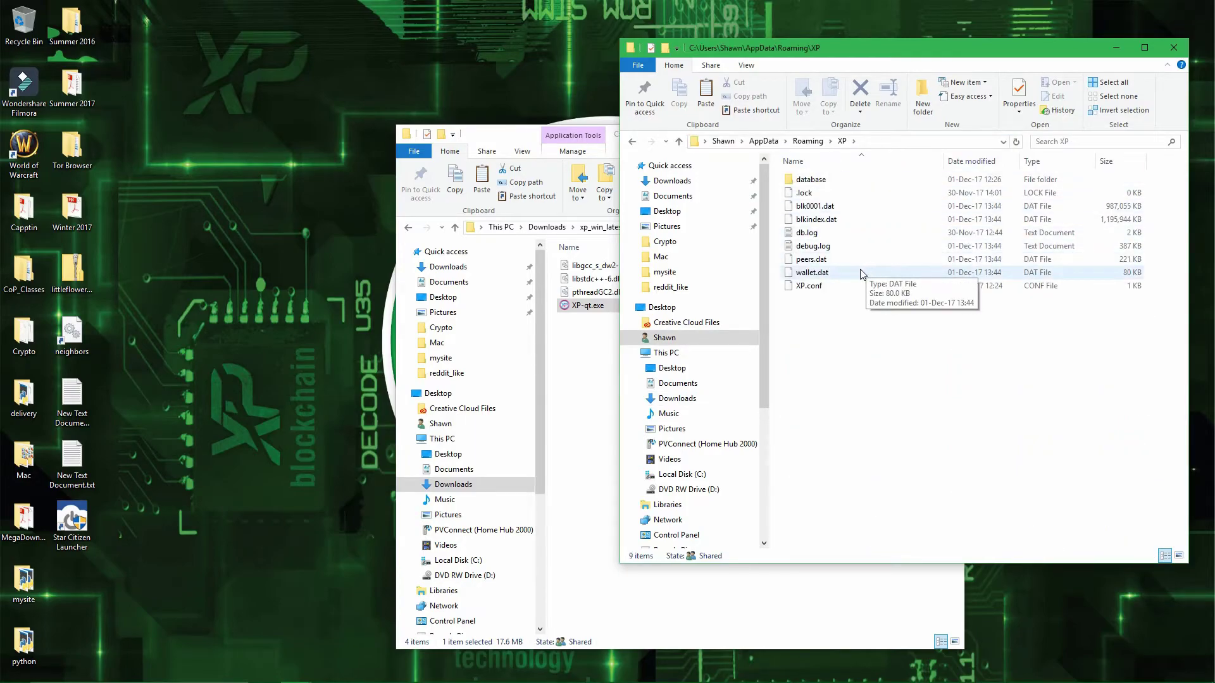
pyautogui.click(861, 272)
pyautogui.press('Delete')
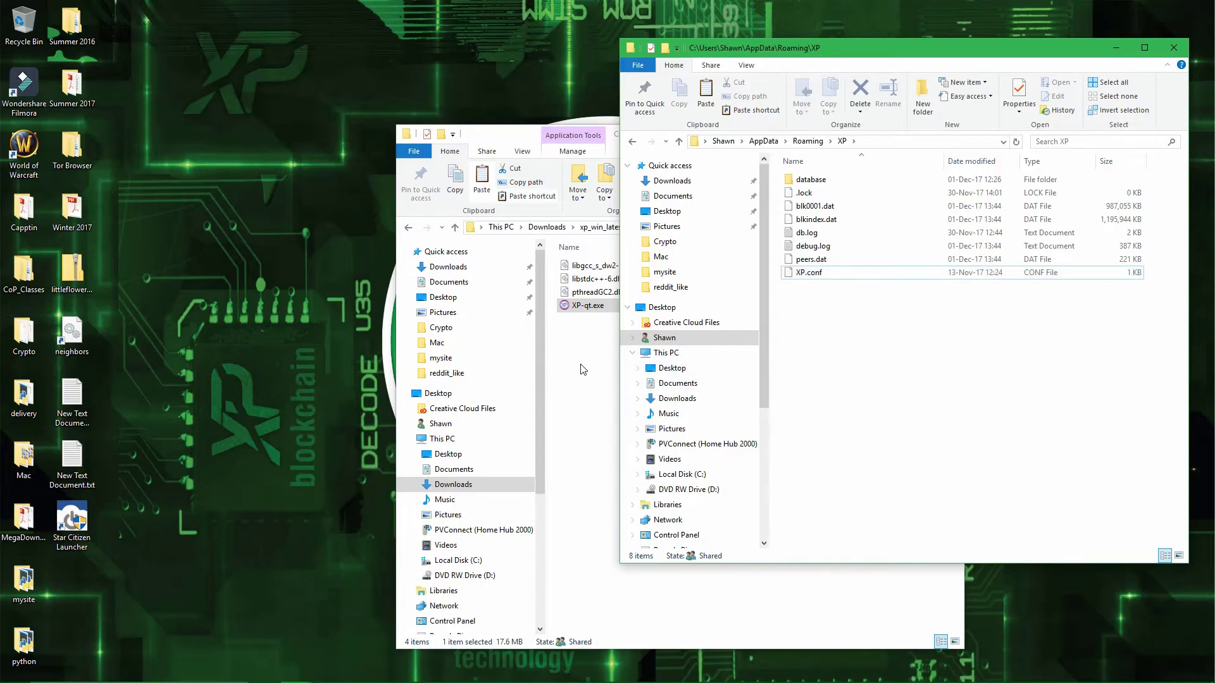
# - Launch XP-qt.exe so the wallet starts fresh with a 0.00 XP balance
pyautogui.doubleClick(595, 309)
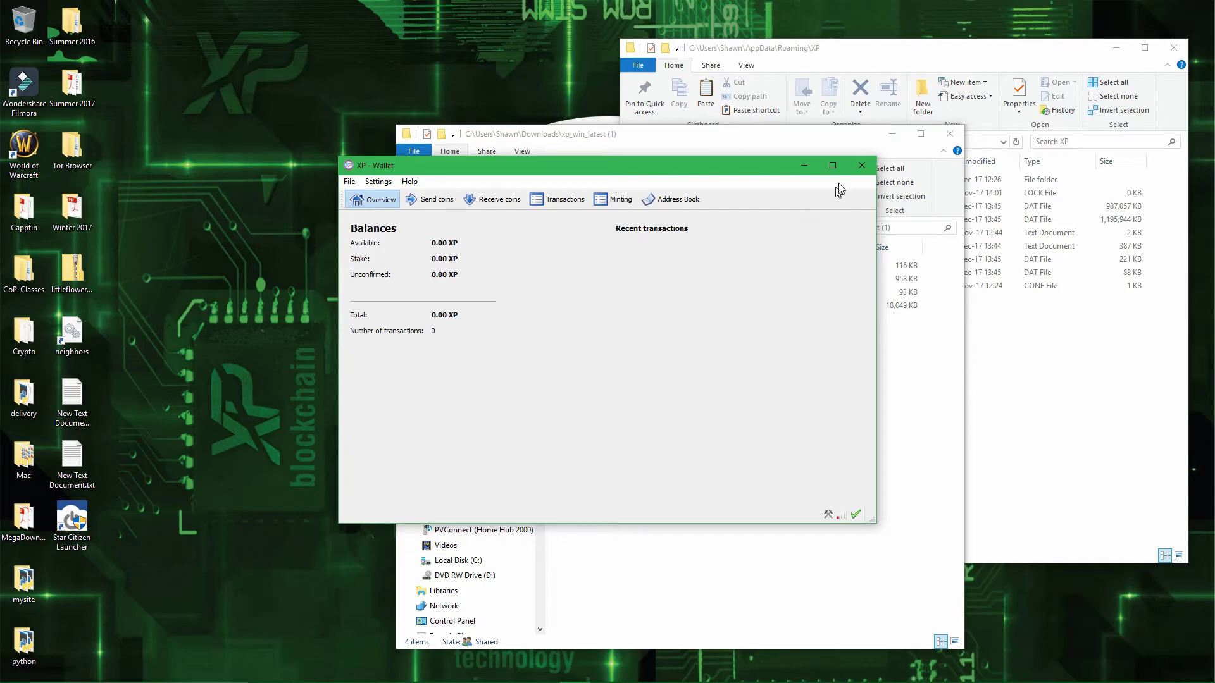
# - Close the wallet and delete wallet.dat from the AppData\Roaming\XP folder, leaving eight items
pyautogui.click(863, 164)
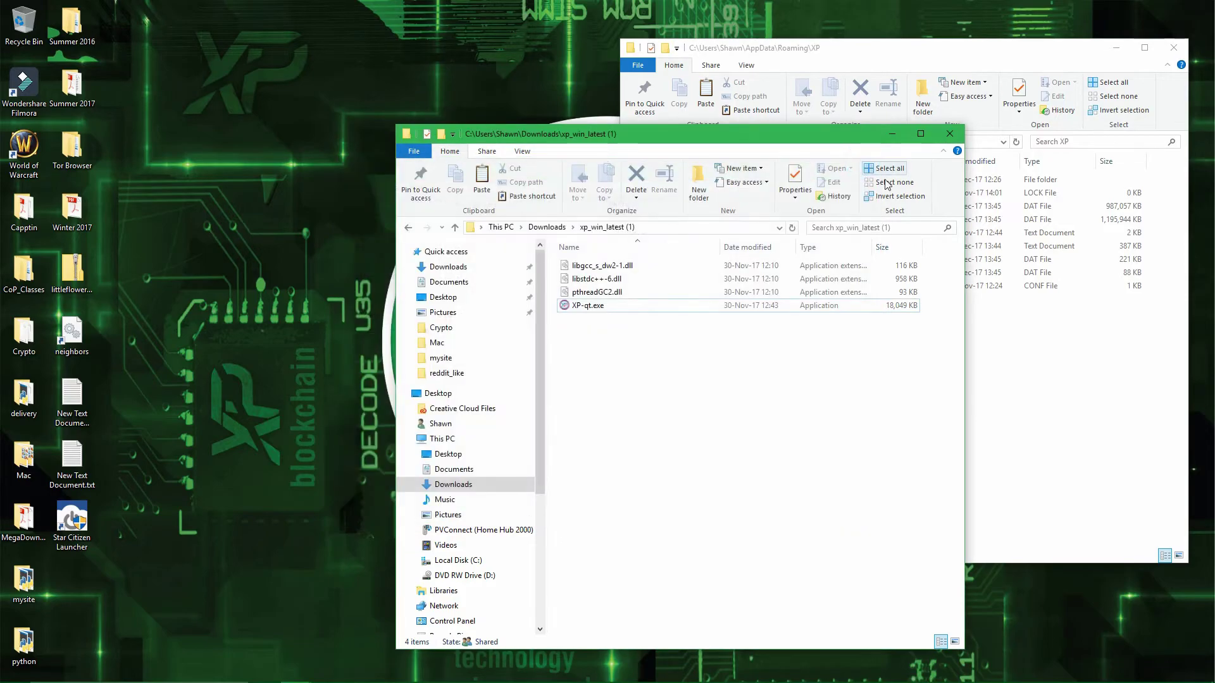
pyautogui.click(1010, 340)
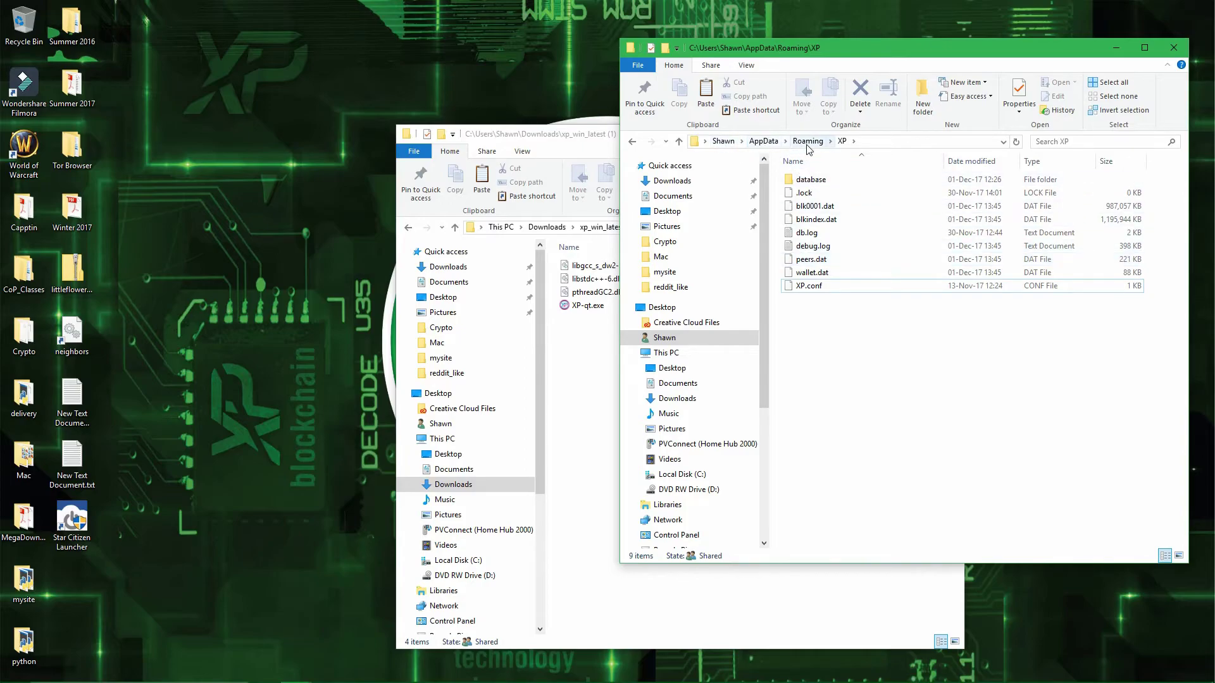
pyautogui.click(840, 272)
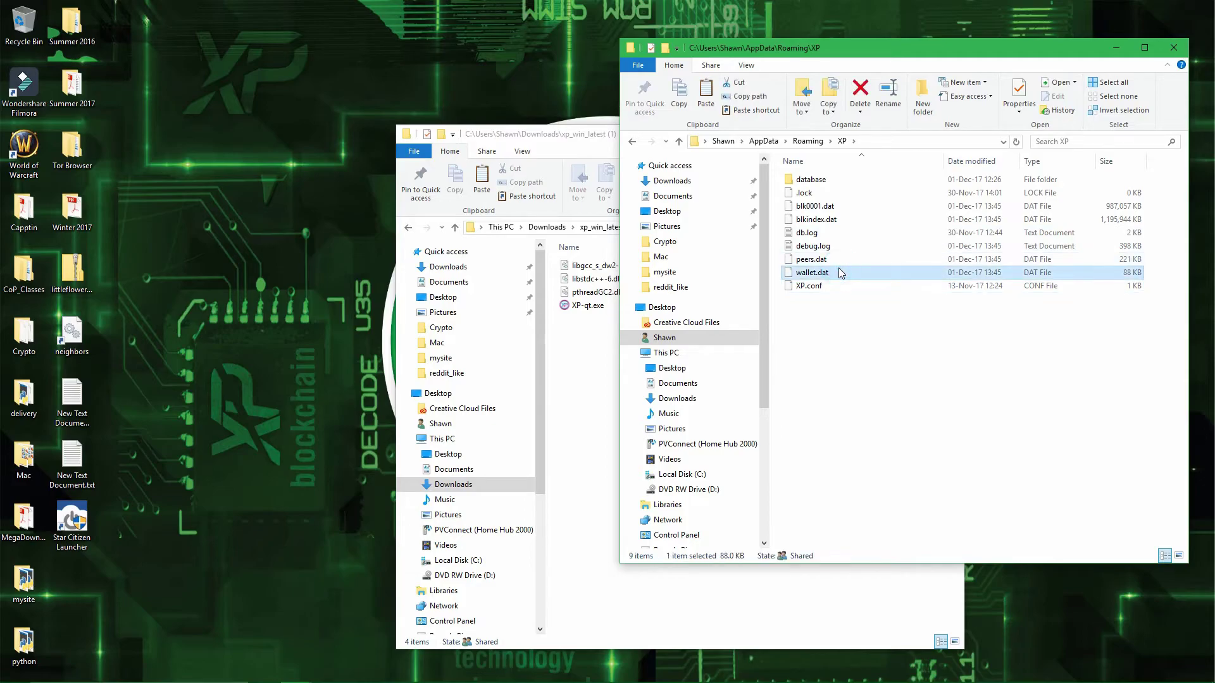
pyautogui.press('Delete')
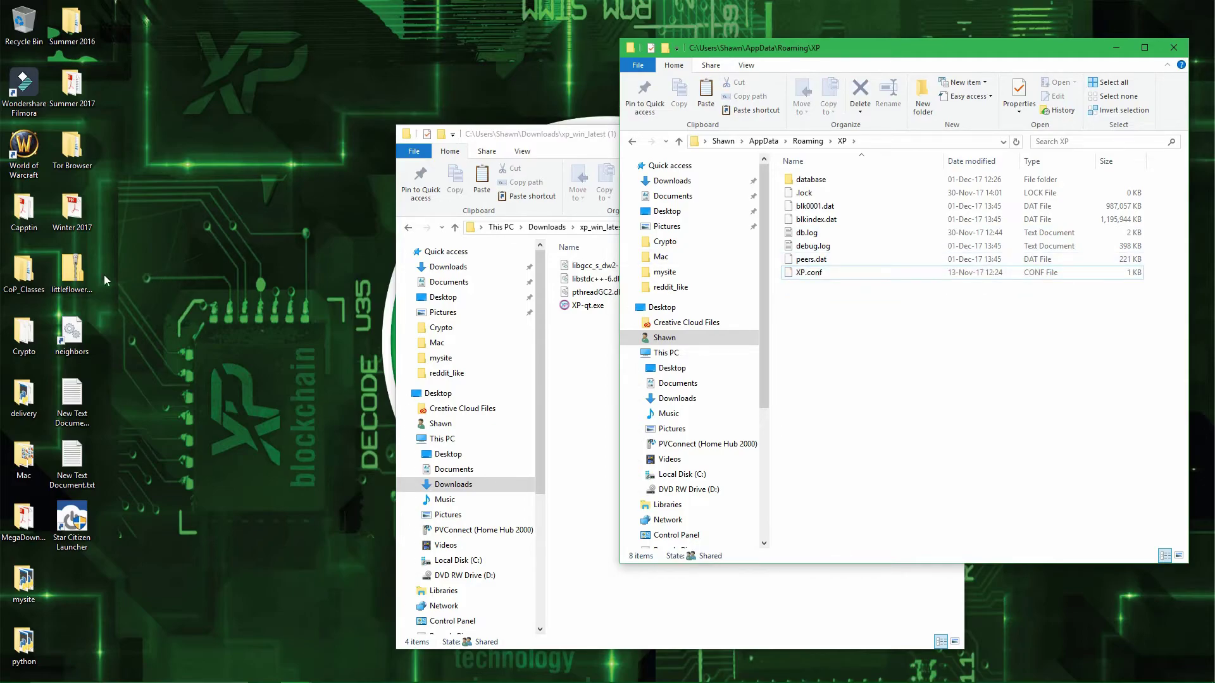
pyautogui.click(86, 272)
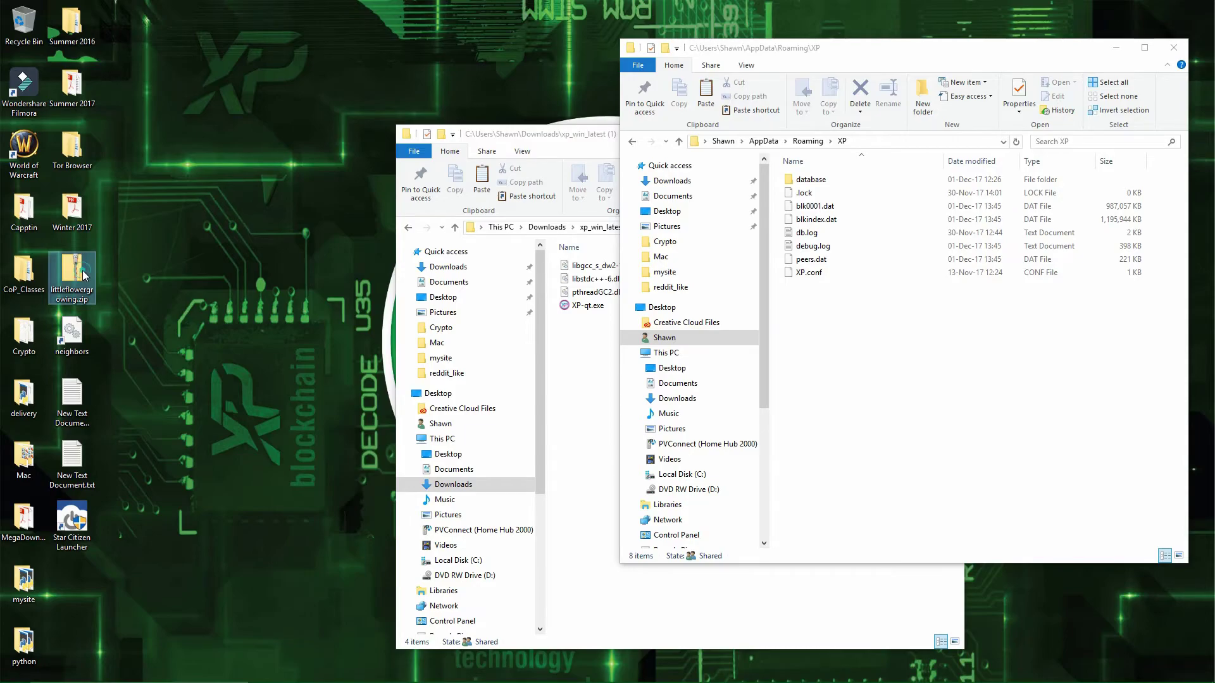
# - Extract littleflowergrowing.zip into a desktop littleflowergrowing folder, re-entering the zip password after a wrong attempt
pyautogui.rightClick(85, 275)
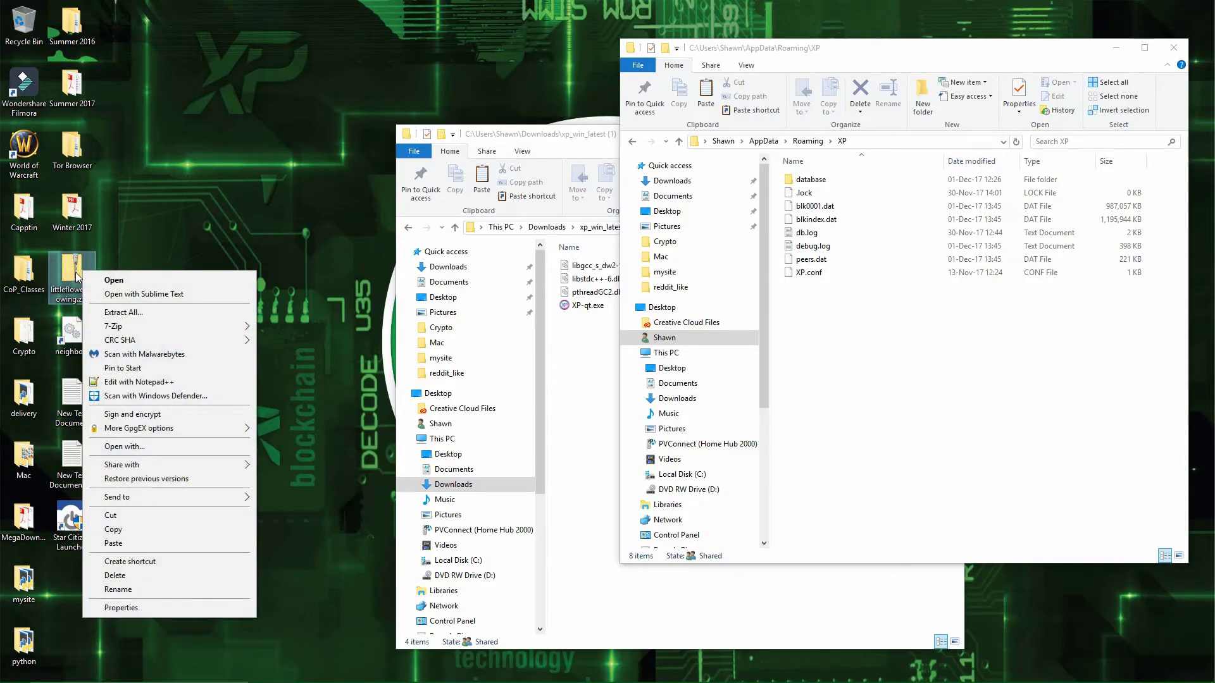
pyautogui.click(122, 312)
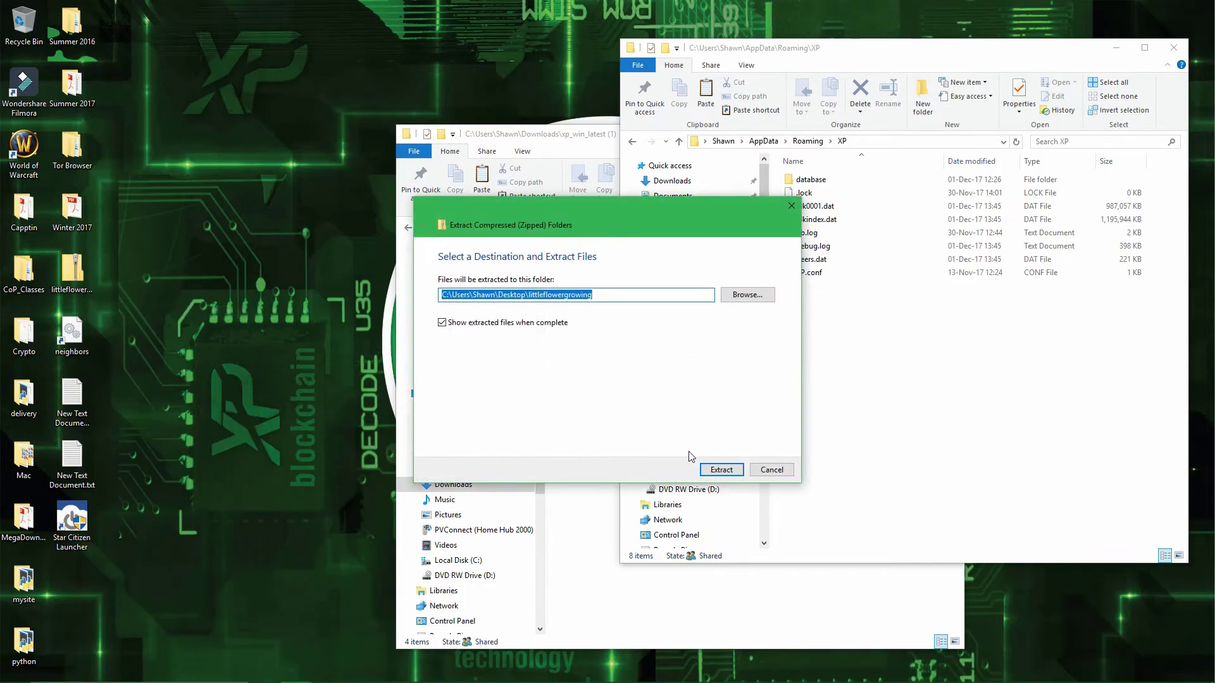
pyautogui.click(722, 469)
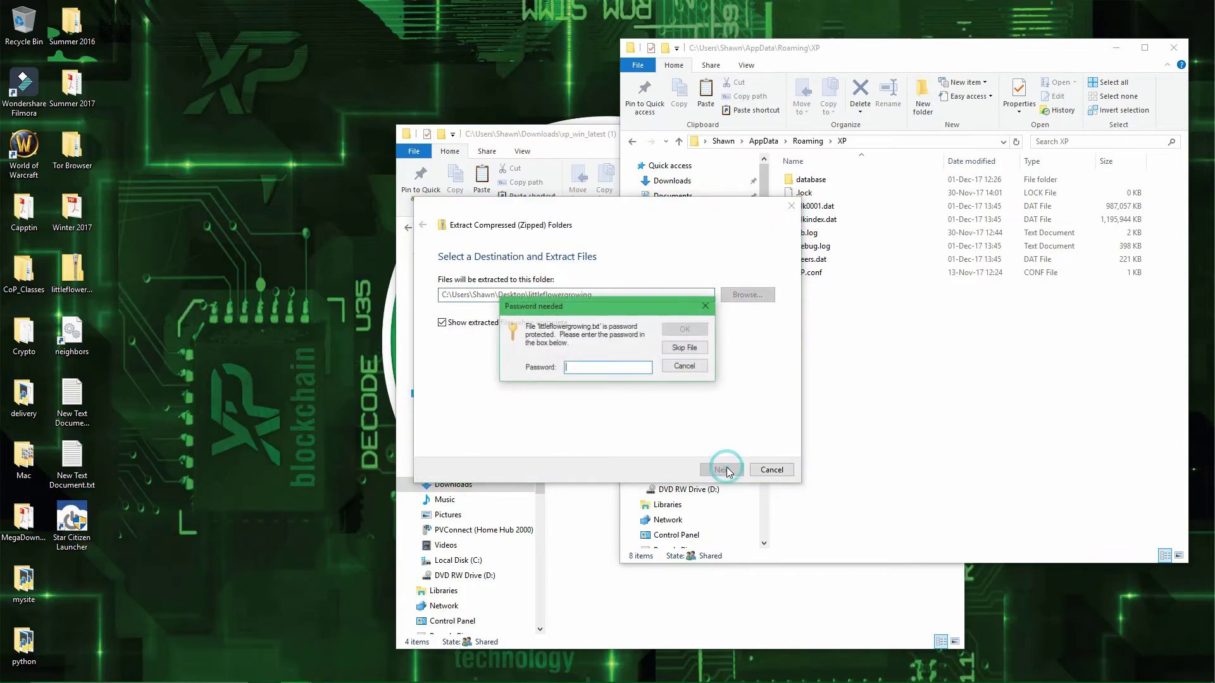
pyautogui.click(590, 368)
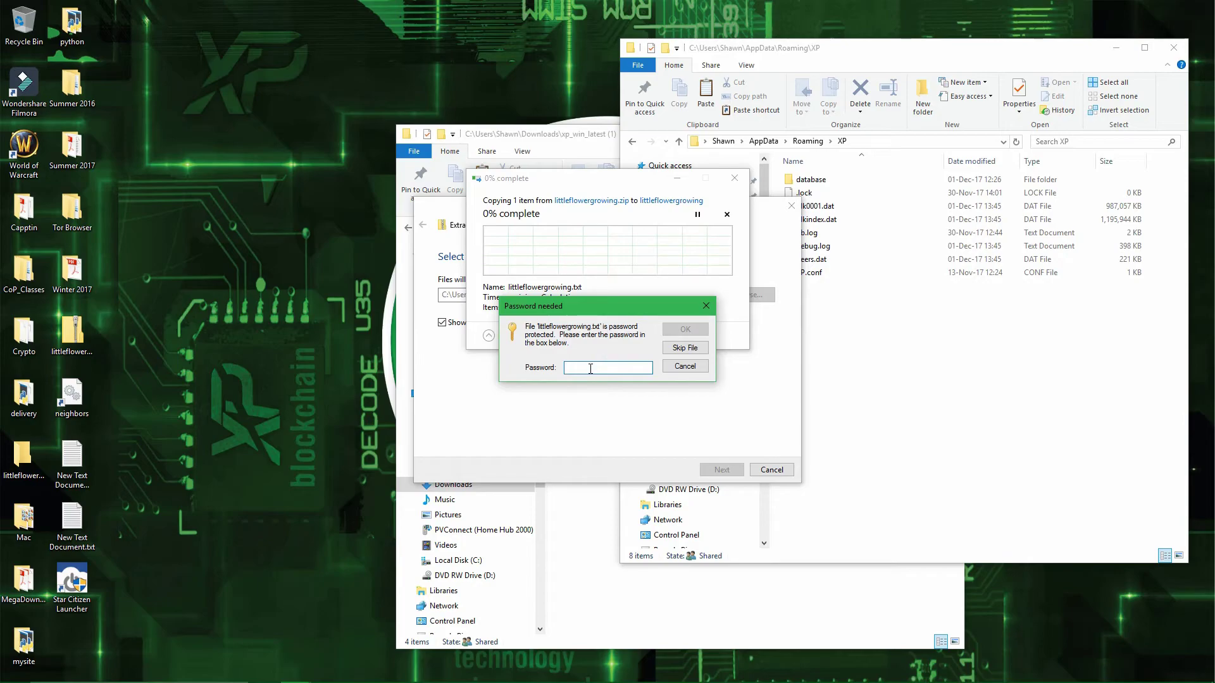
pyautogui.write('12')
pyautogui.click(683, 334)
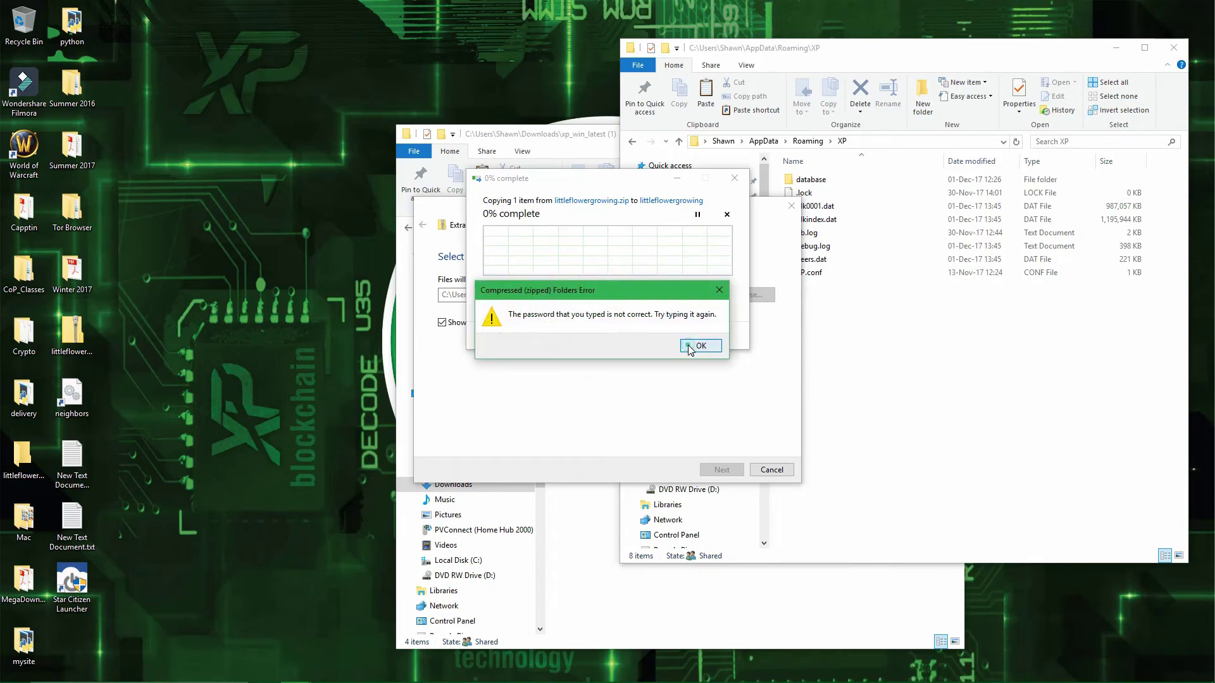
pyautogui.click(688, 347)
pyautogui.write('123')
pyautogui.click(684, 329)
pyautogui.click(684, 330)
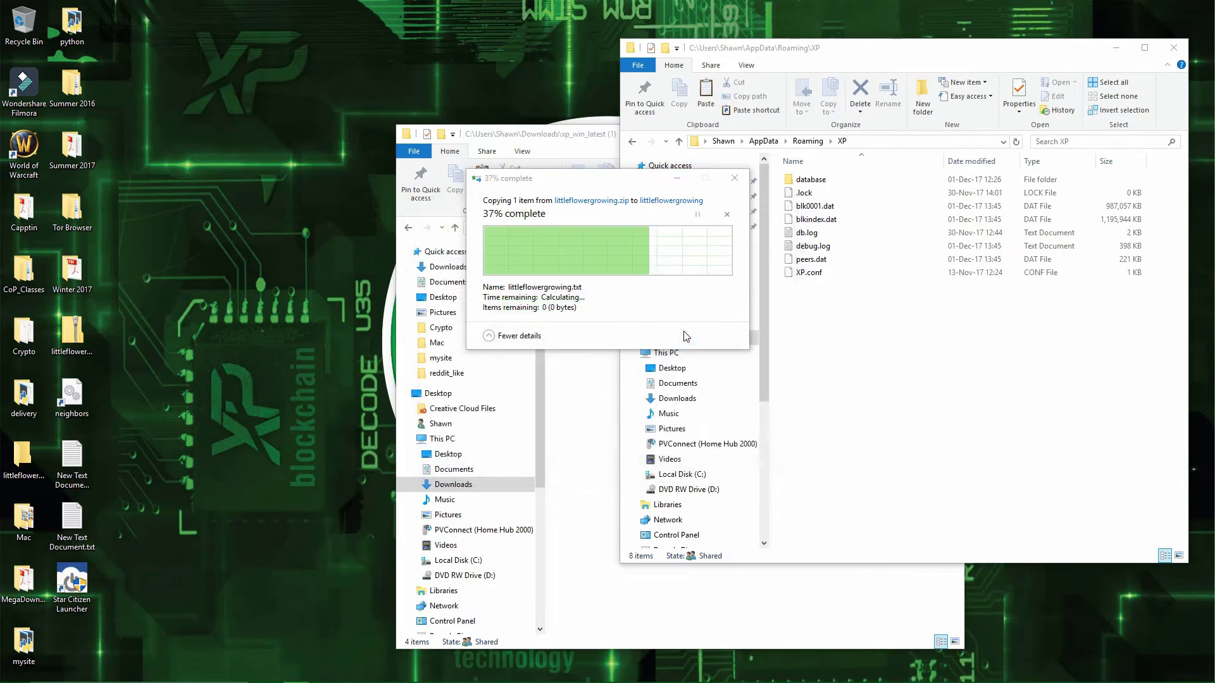
# - Rename littleflowergrowing.txt to wallet.dat, accepting the extension change, and drag it into the XP folder
pyautogui.rightClick(885, 201)
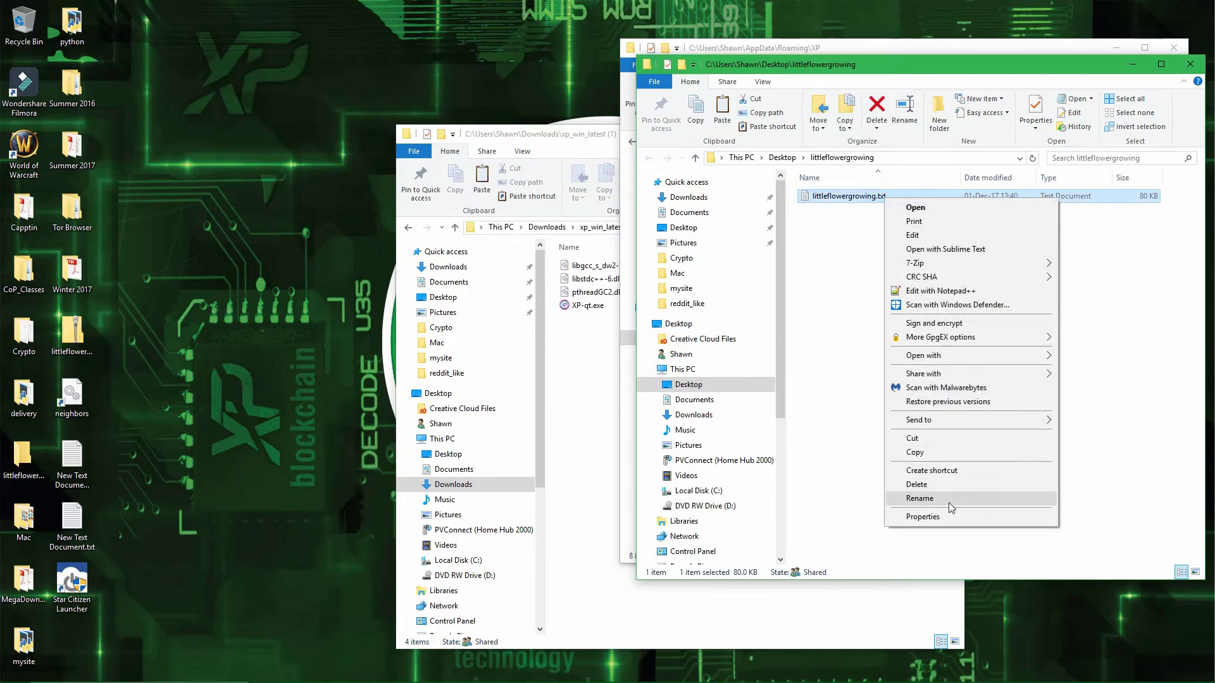
pyautogui.click(948, 502)
pyautogui.click(898, 196)
pyautogui.hotkey('ctrl', 'a')
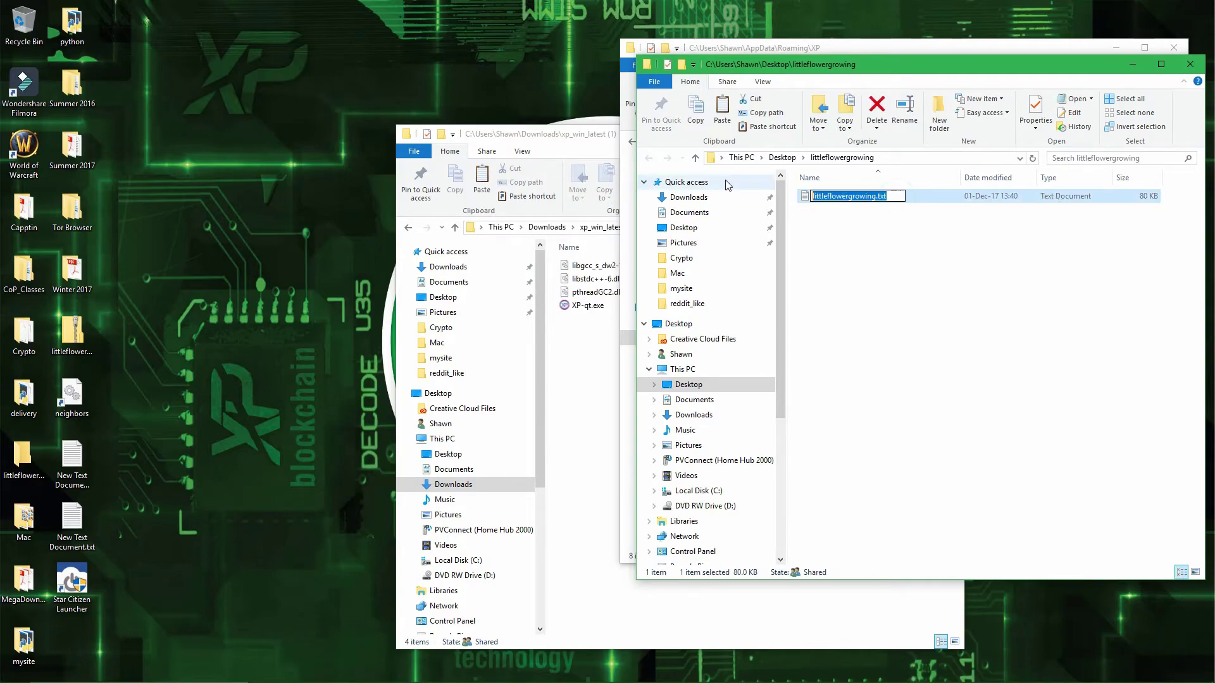
pyautogui.write('wallet.dat')
pyautogui.press('Return')
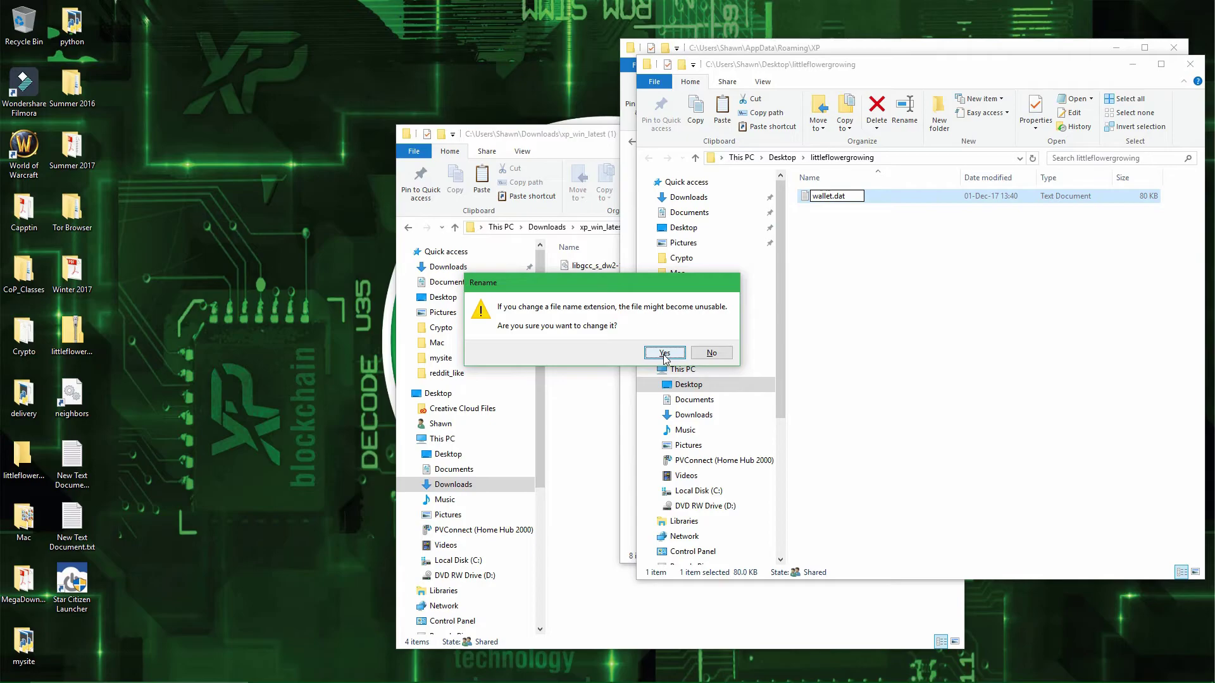
pyautogui.click(664, 353)
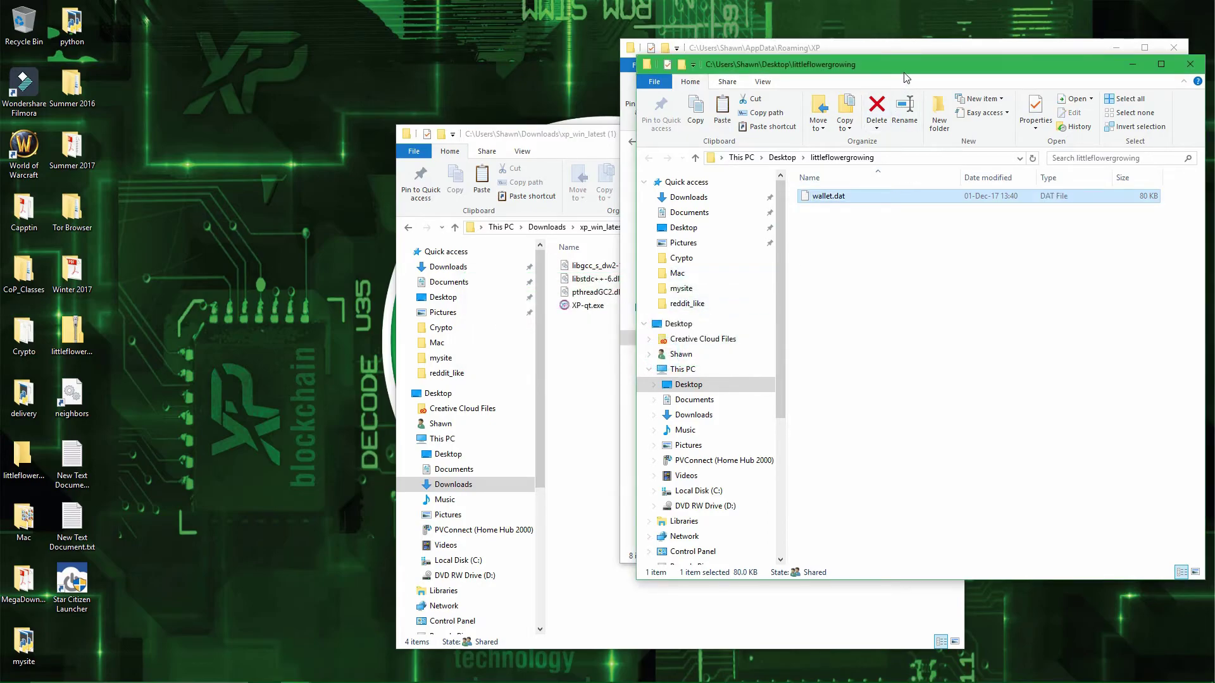
pyautogui.moveTo(902, 74); pyautogui.dragTo(390, 160)
pyautogui.moveTo(327, 289); pyautogui.dragTo(870, 378)
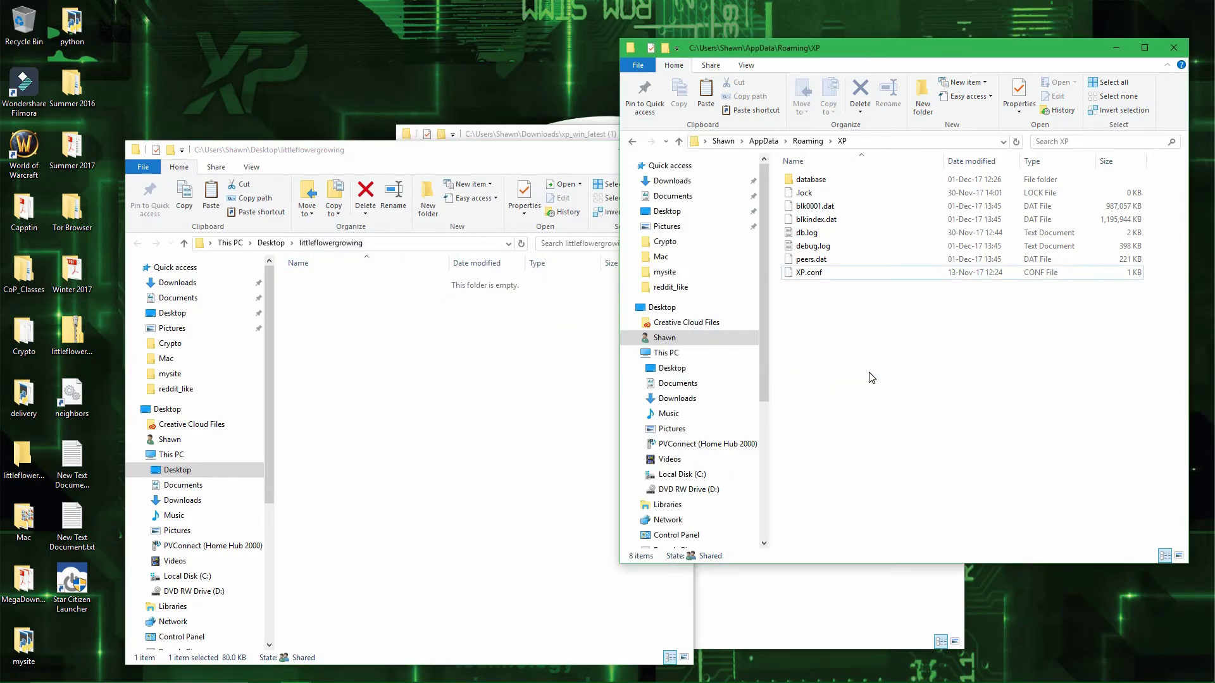
# - Launch XP-qt.exe from Downloads so the restored wallet loads showing 500000.00 XP available
pyautogui.click(524, 367)
pyautogui.click(623, 151)
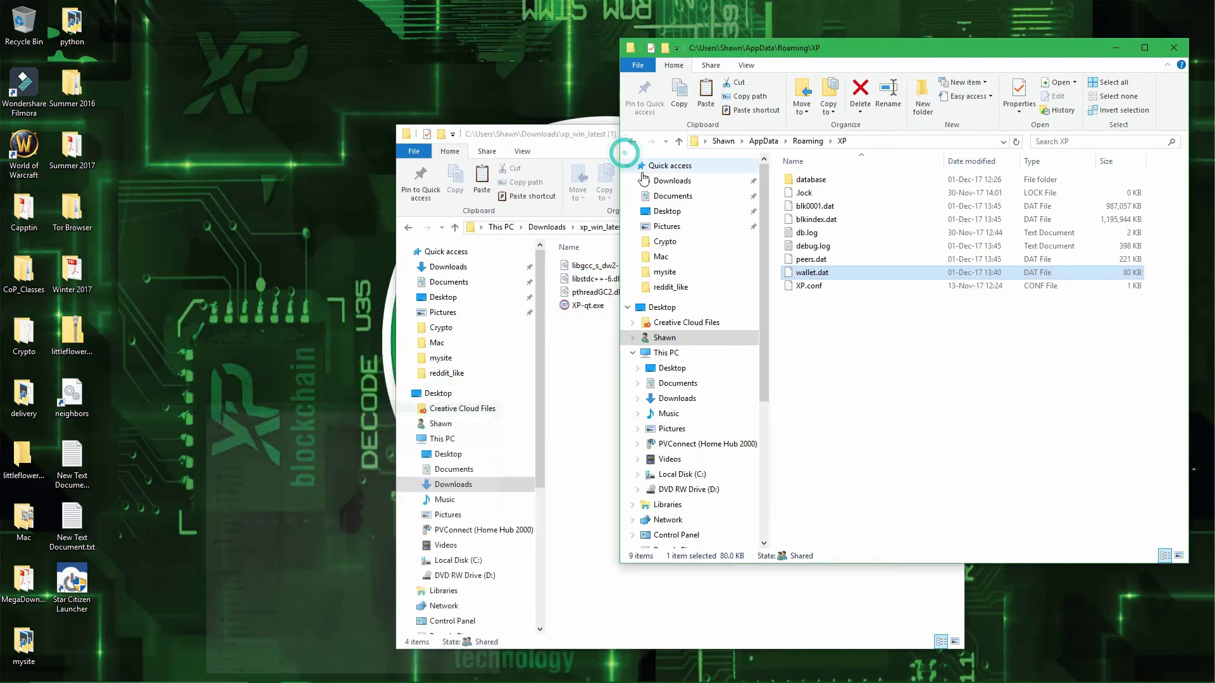
pyautogui.click(891, 339)
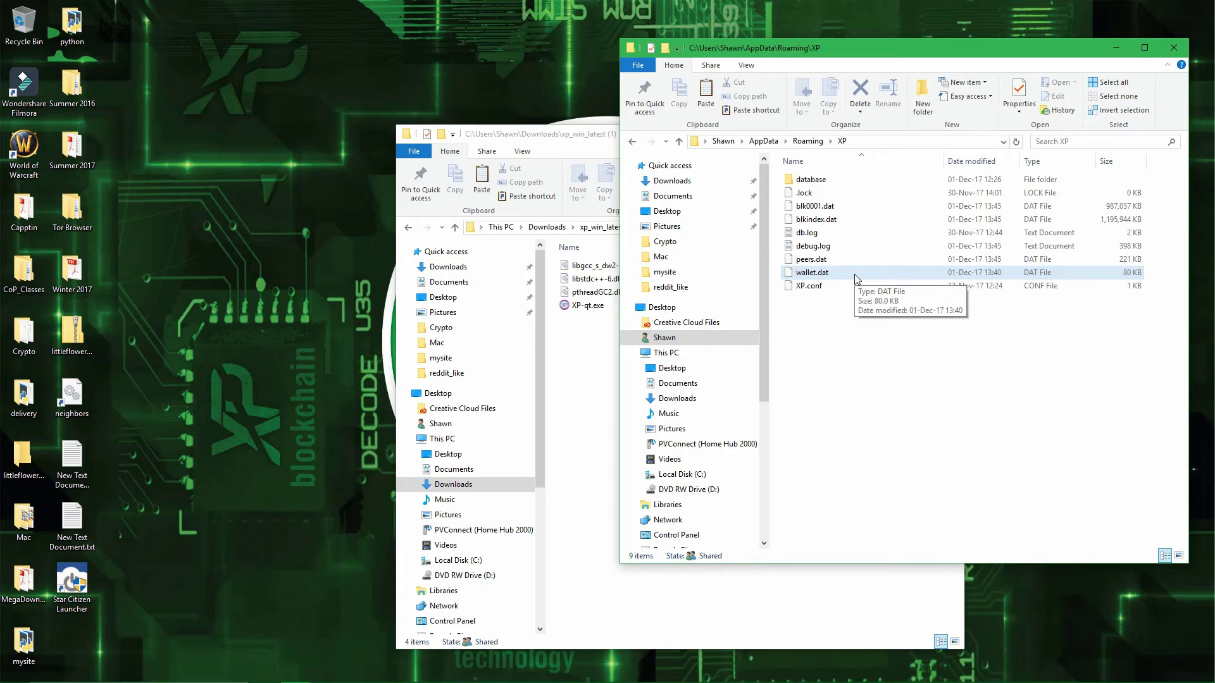
pyautogui.doubleClick(589, 309)
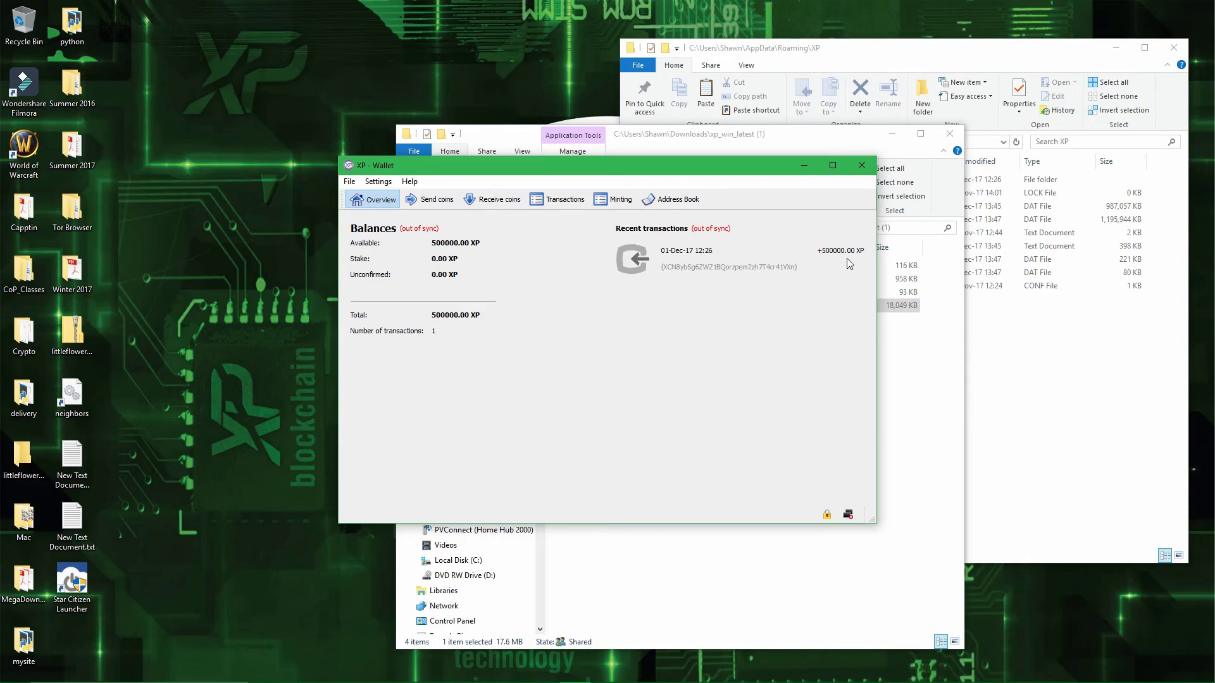
pyautogui.moveTo(844, 263)
pyautogui.moveTo(826, 516)
# - Unlock the restored wallet for minting via Settings > Wallet security, entering the wallet passphrase
pyautogui.click(379, 183)
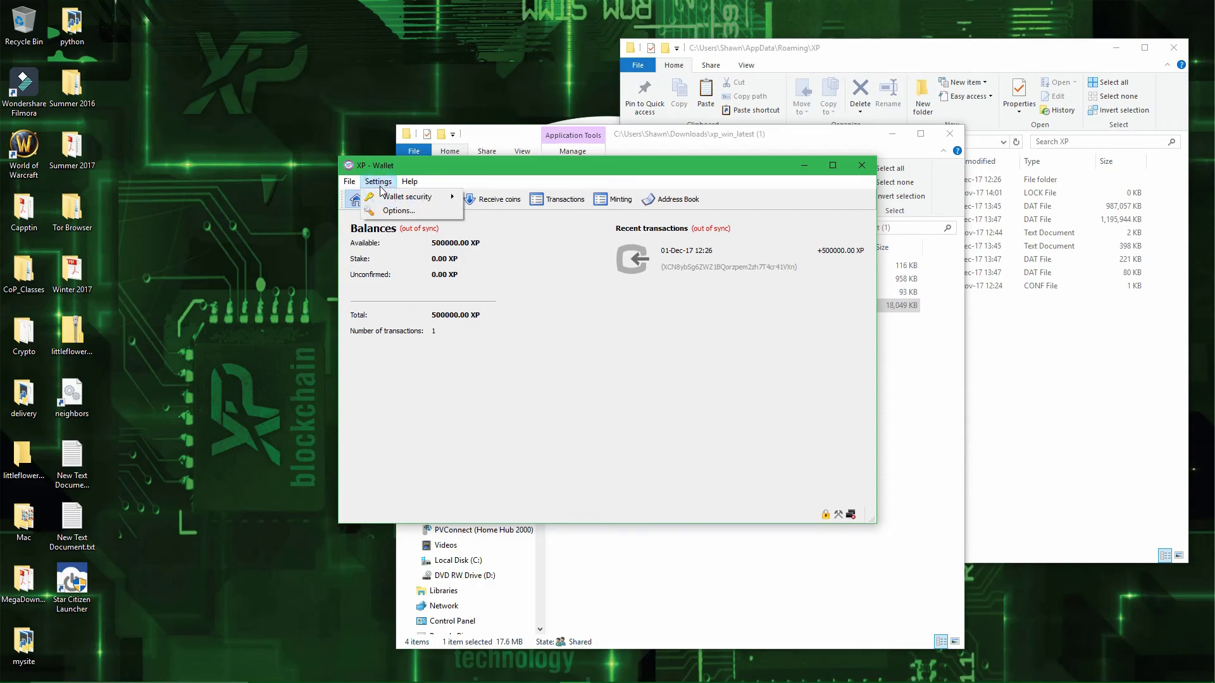
pyautogui.moveTo(385, 197)
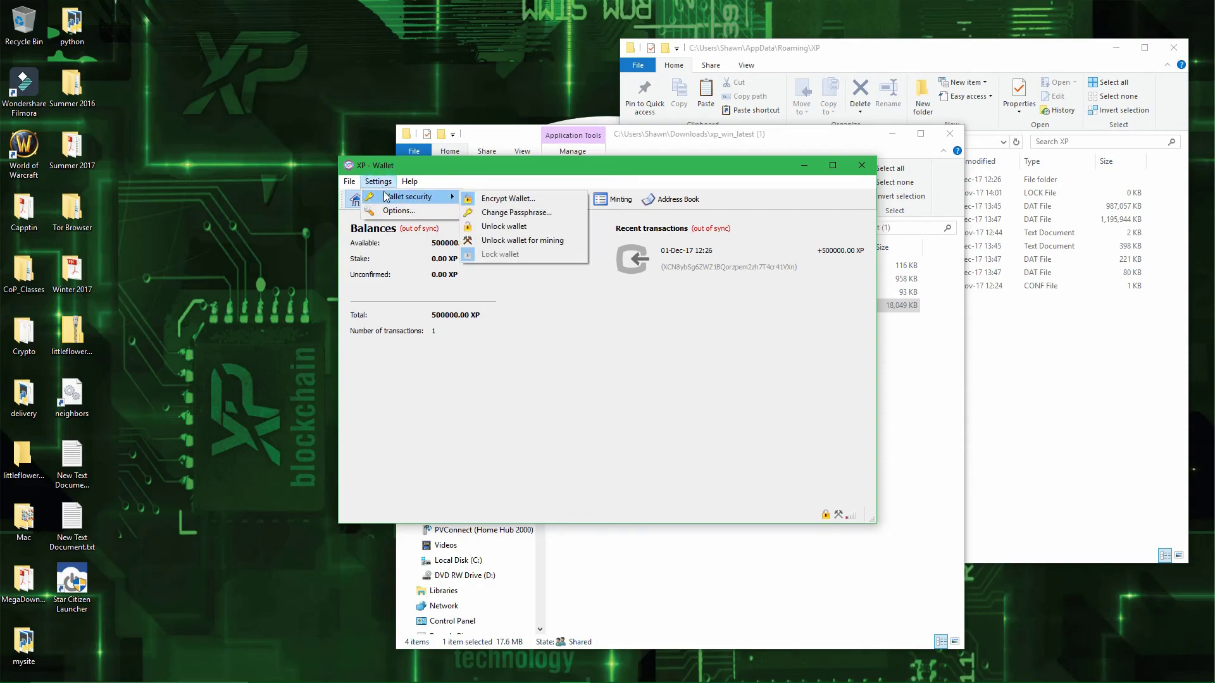
pyautogui.click(559, 246)
pyautogui.write('•••')
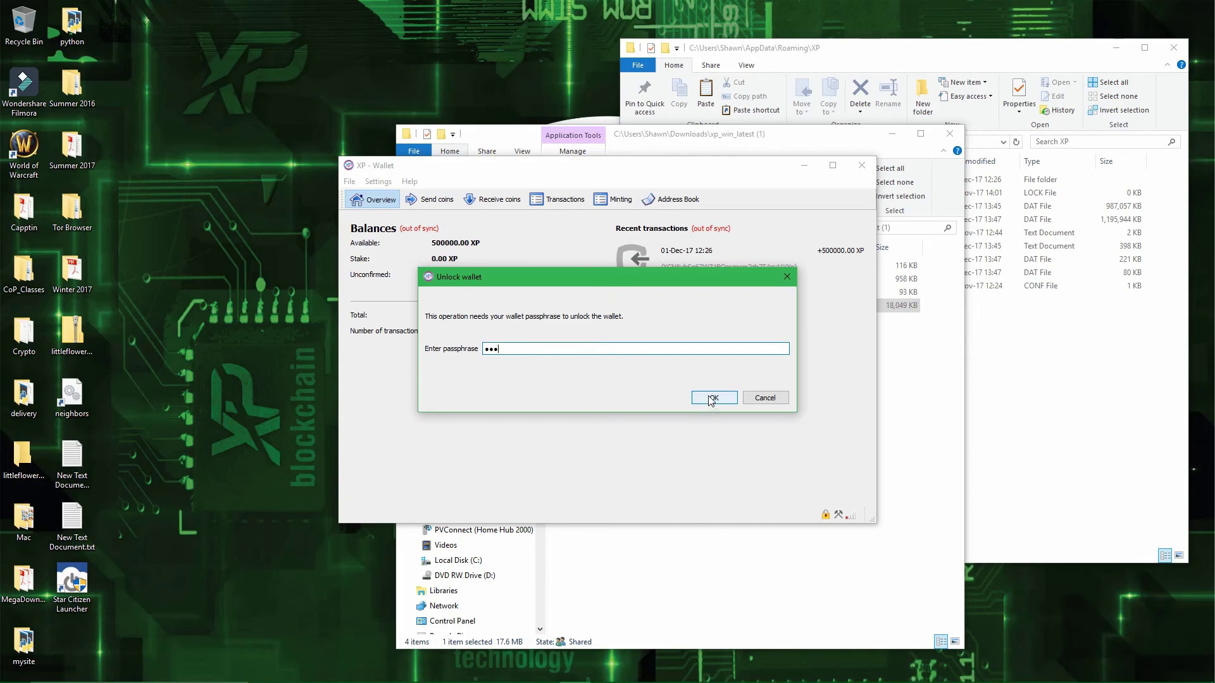
pyautogui.click(711, 399)
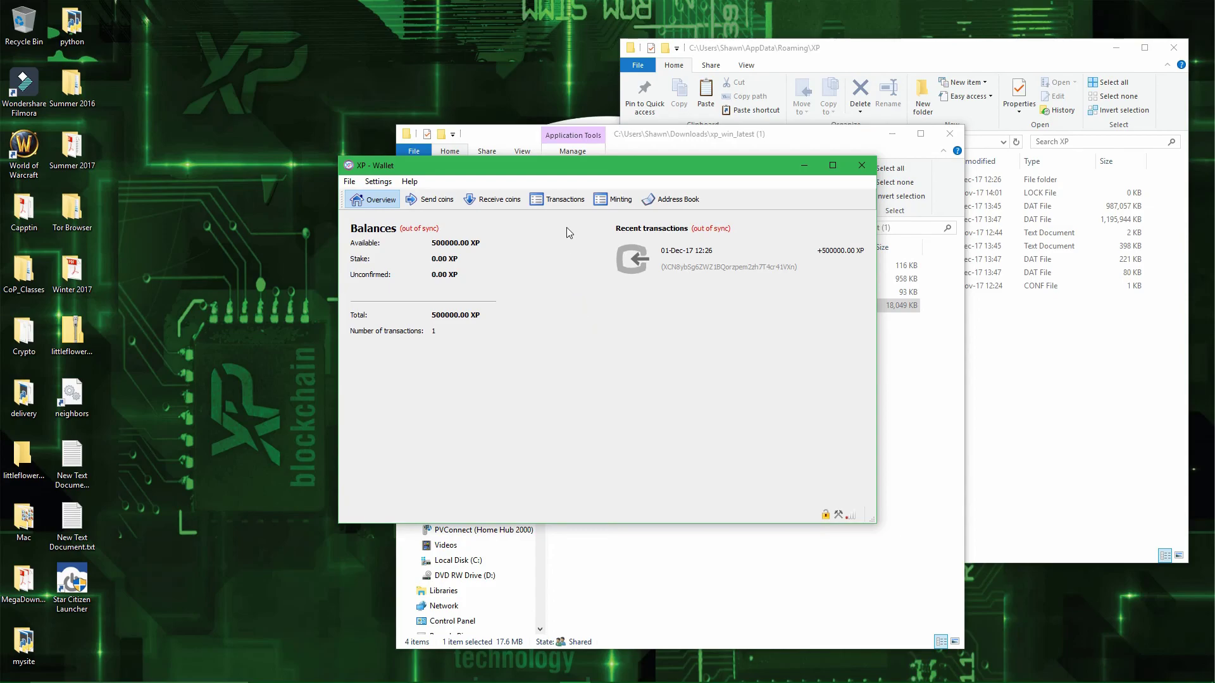
pyautogui.click(617, 203)
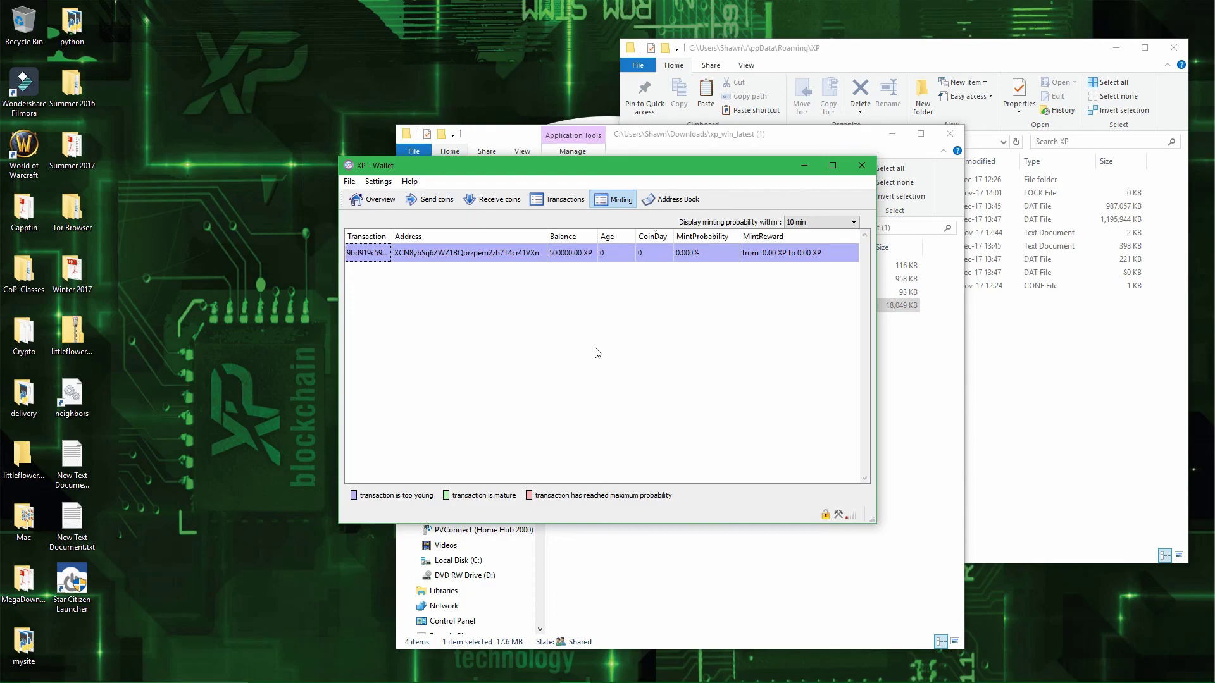
pyautogui.click(377, 203)
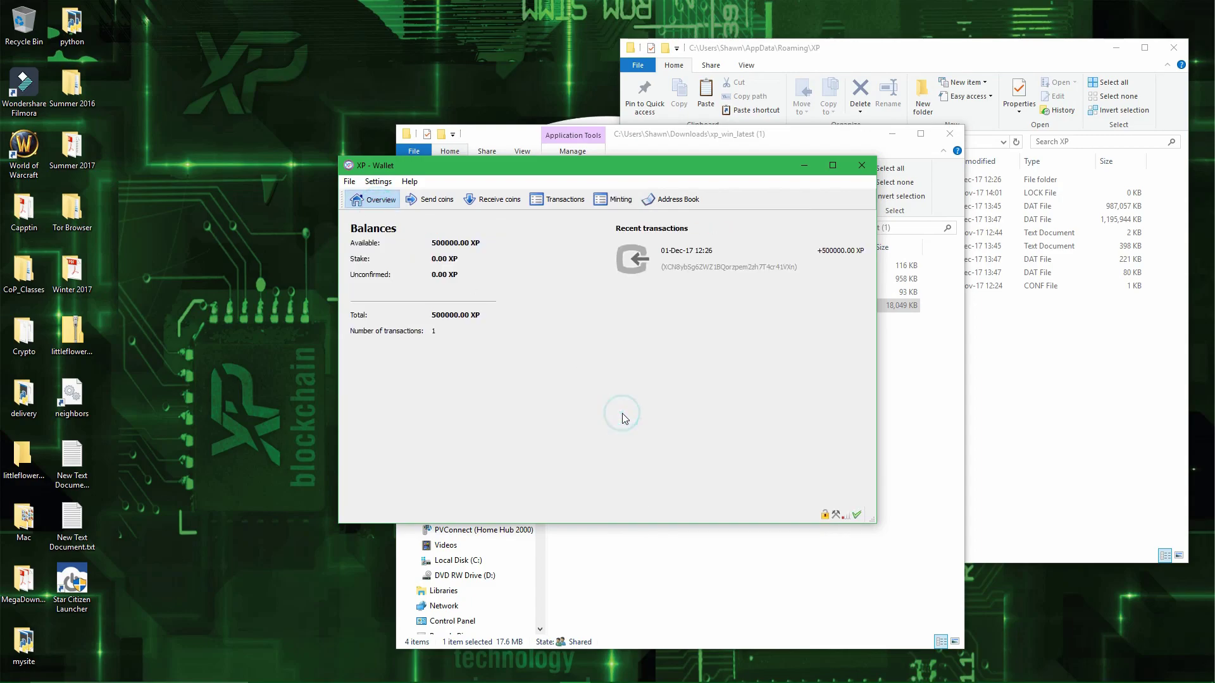